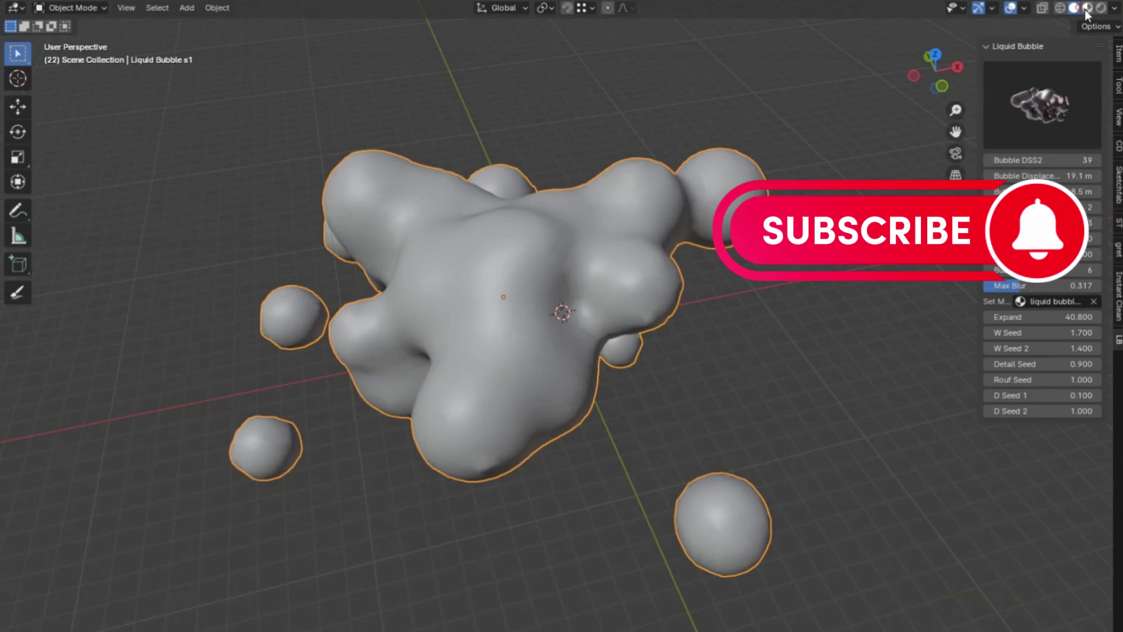
# Switch to Material Preview and reshape the bubble with new seeds, lower displacement and smaller Scale Max.
pyautogui.click(1087, 8)
pyautogui.moveTo(1045, 410)
pyautogui.mouseDown()
pyautogui.moveTo(1080, 411)
pyautogui.moveTo(1062, 379)
pyautogui.mouseUp()
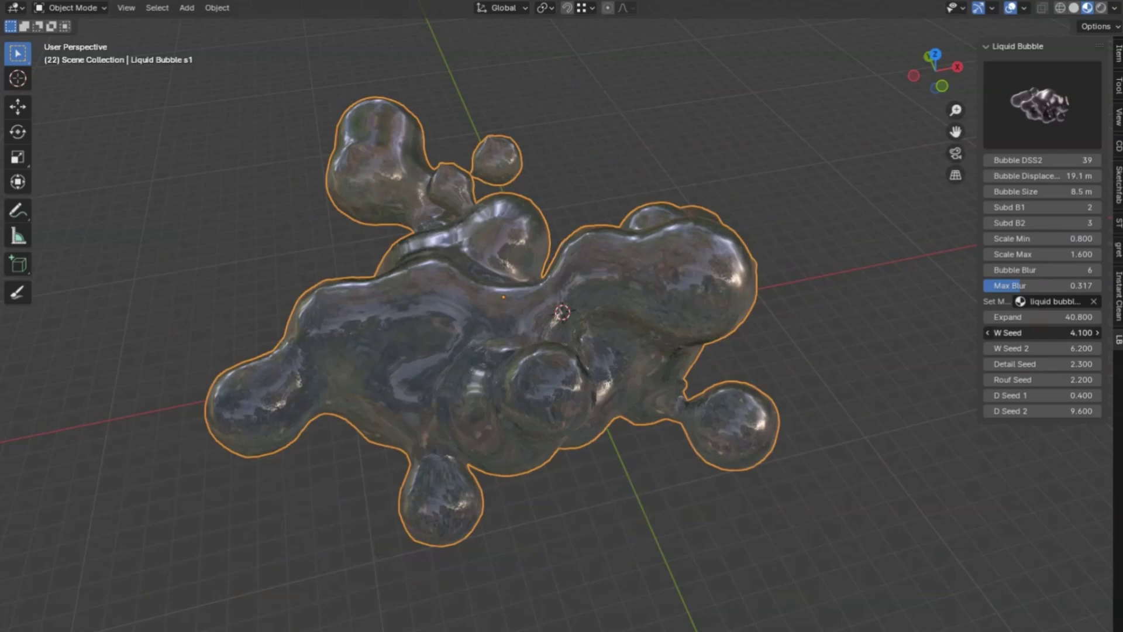
pyautogui.moveTo(1045, 333)
pyautogui.mouseDown()
pyautogui.moveTo(1062, 332)
pyautogui.moveTo(1009, 317)
pyautogui.mouseUp()
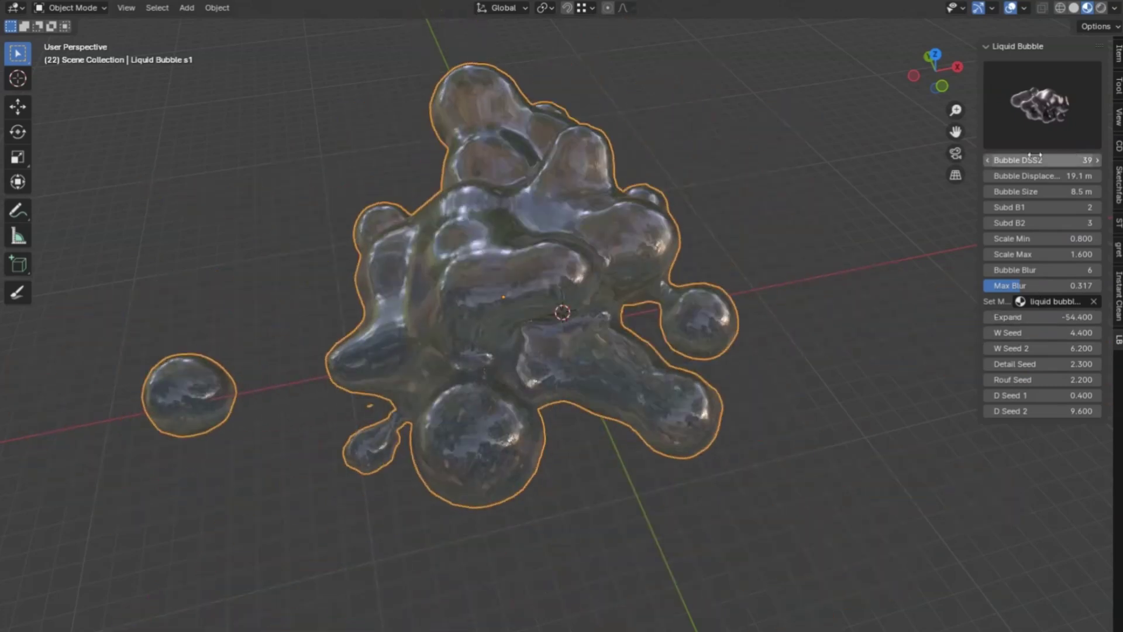
pyautogui.moveTo(1044, 160)
pyautogui.mouseDown()
pyautogui.moveTo(1026, 160)
pyautogui.moveTo(1027, 192)
pyautogui.mouseUp()
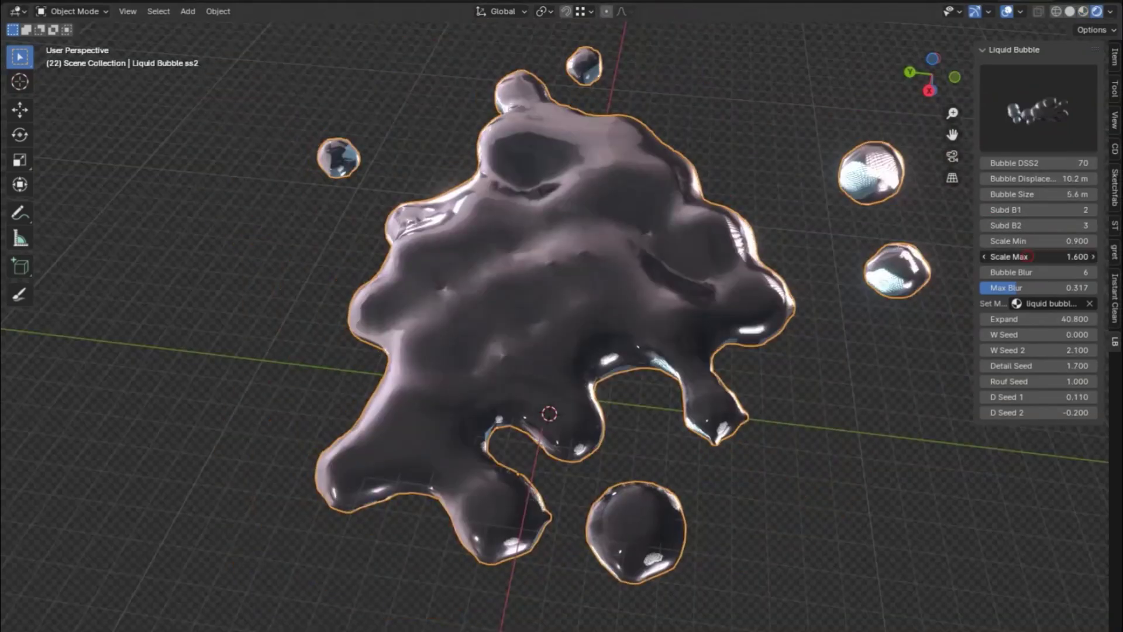
pyautogui.moveTo(1045, 257); pyautogui.dragTo(1026, 257)
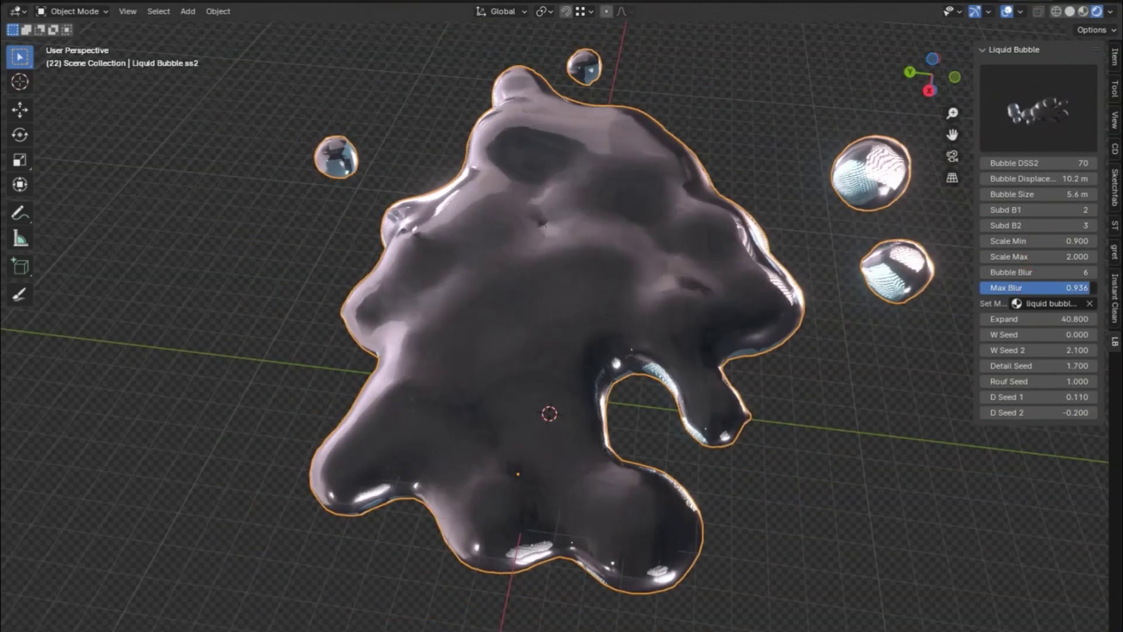
# Expand the blob further and vary Bubble DSS2 plus the W, D and roughness seeds.
pyautogui.moveTo(1026, 318); pyautogui.dragTo(1037, 309)
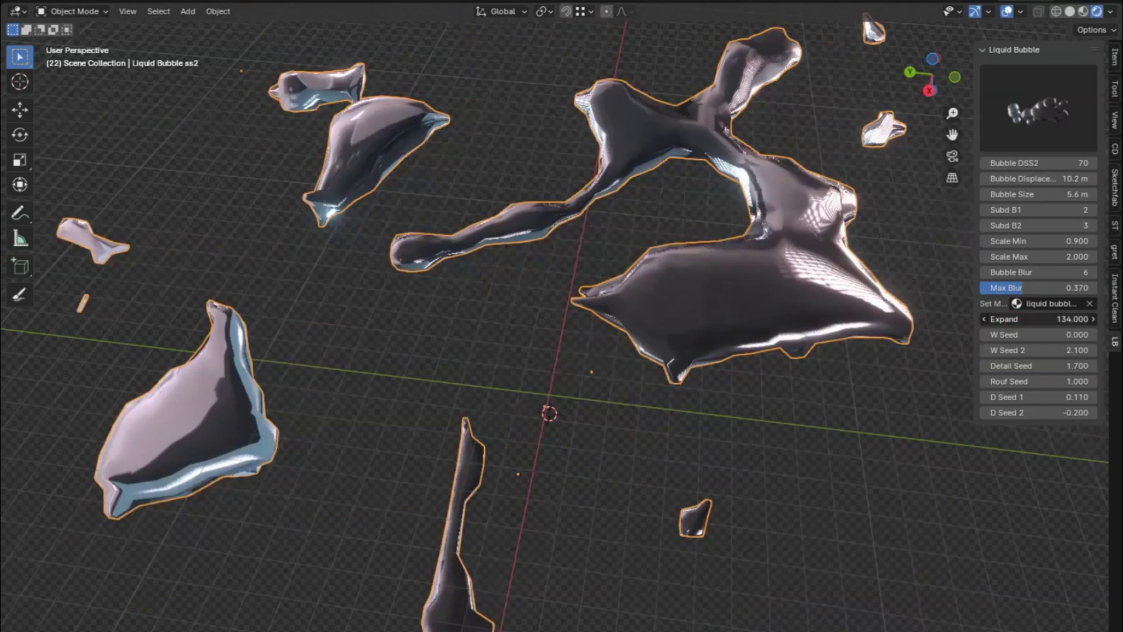
pyautogui.moveTo(1040, 162); pyautogui.dragTo(1018, 162)
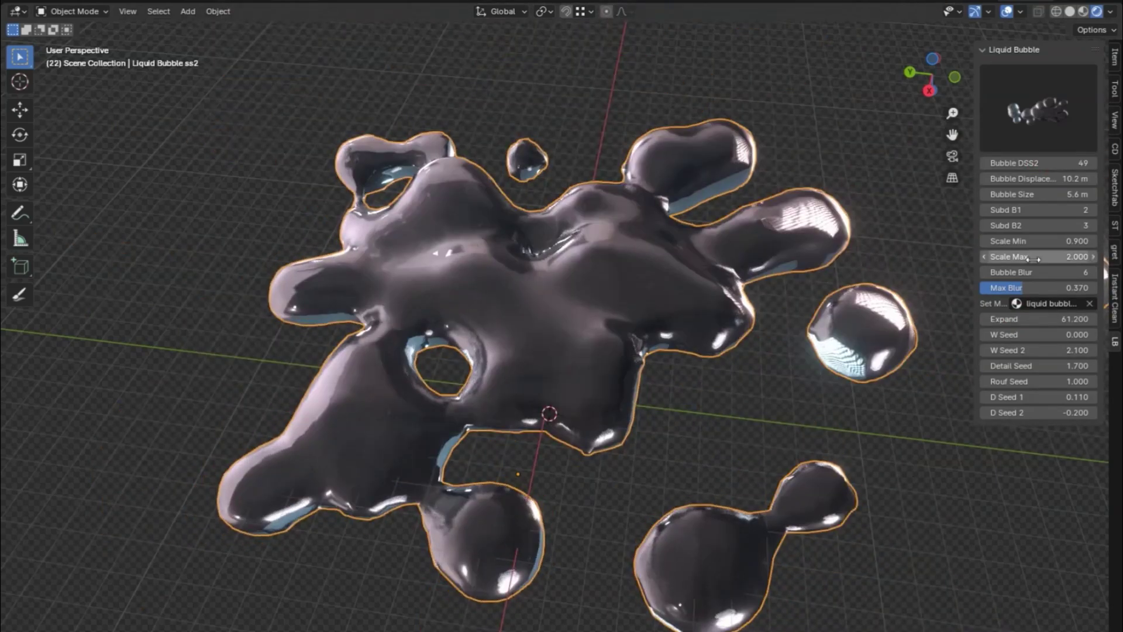
pyautogui.moveTo(1030, 318); pyautogui.dragTo(1058, 349)
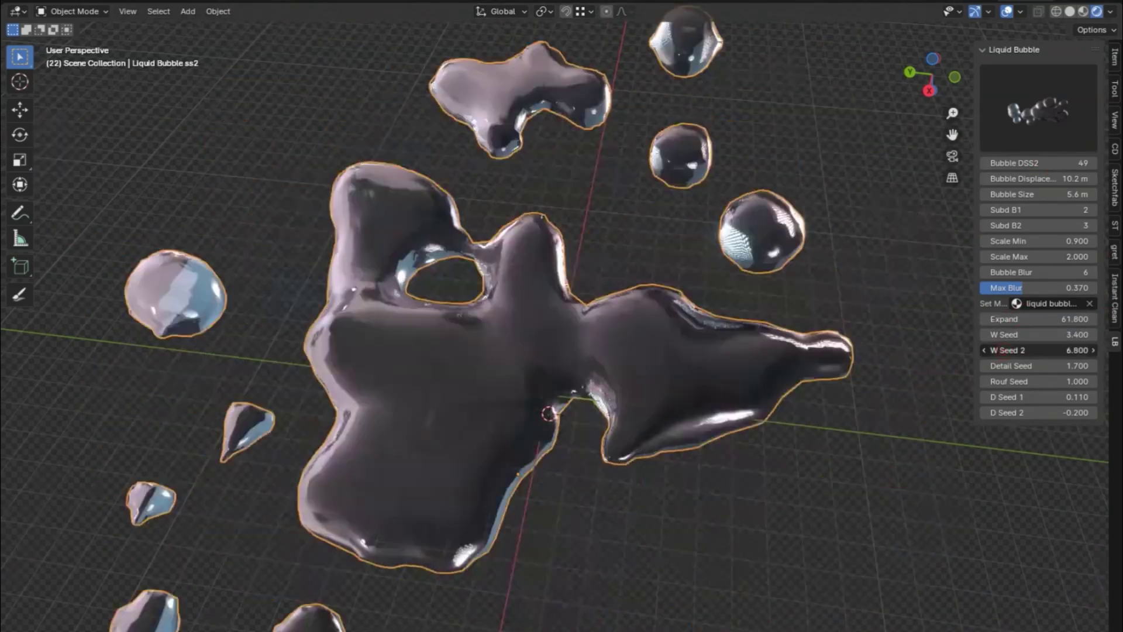
pyautogui.moveTo(1009, 413); pyautogui.dragTo(983, 412)
pyautogui.moveTo(1036, 318); pyautogui.dragTo(1001, 318)
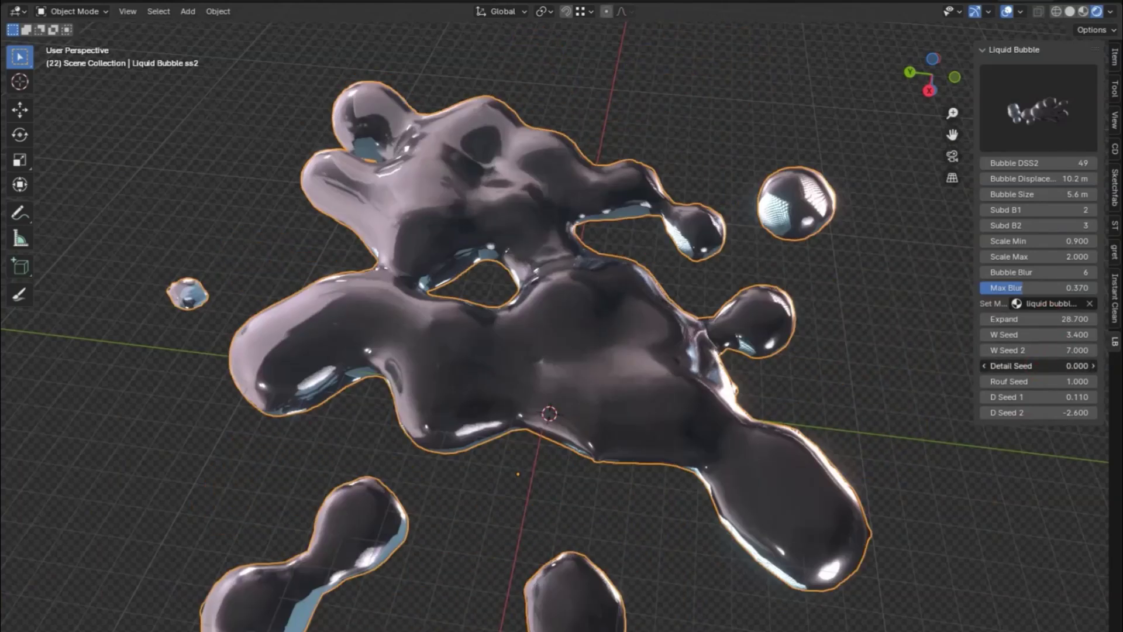
pyautogui.moveTo(1040, 365)
pyautogui.mouseDown()
pyautogui.moveTo(1009, 366)
pyautogui.moveTo(1001, 381)
pyautogui.moveTo(1072, 381)
pyautogui.mouseUp()
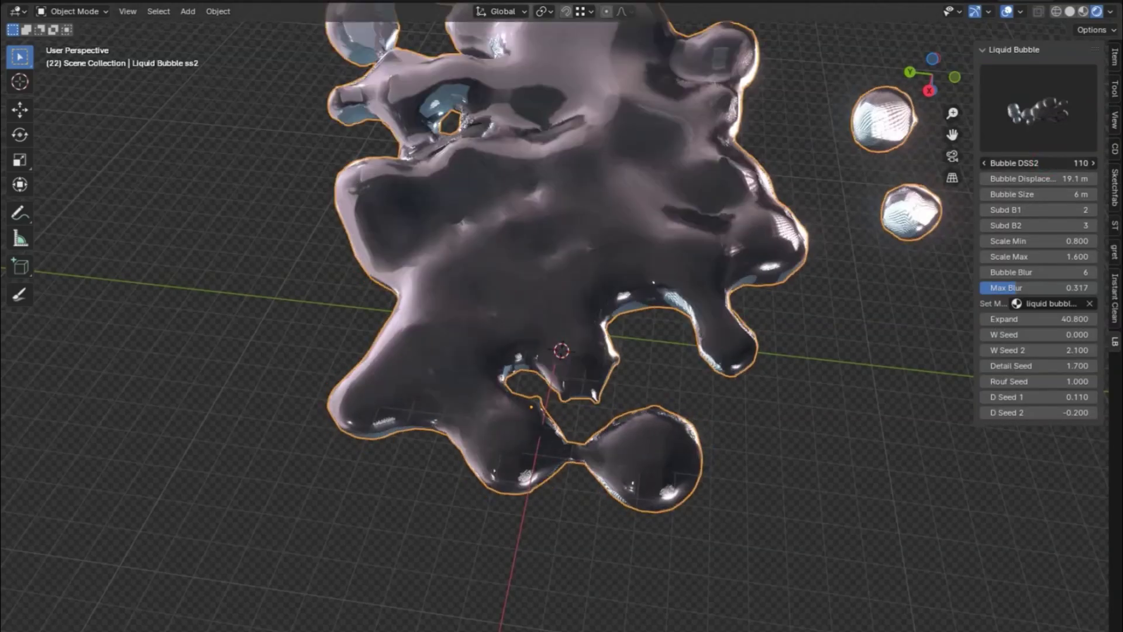
pyautogui.moveTo(1040, 162)
pyautogui.mouseDown()
pyautogui.moveTo(1053, 179)
pyautogui.moveTo(1035, 195)
pyautogui.mouseUp()
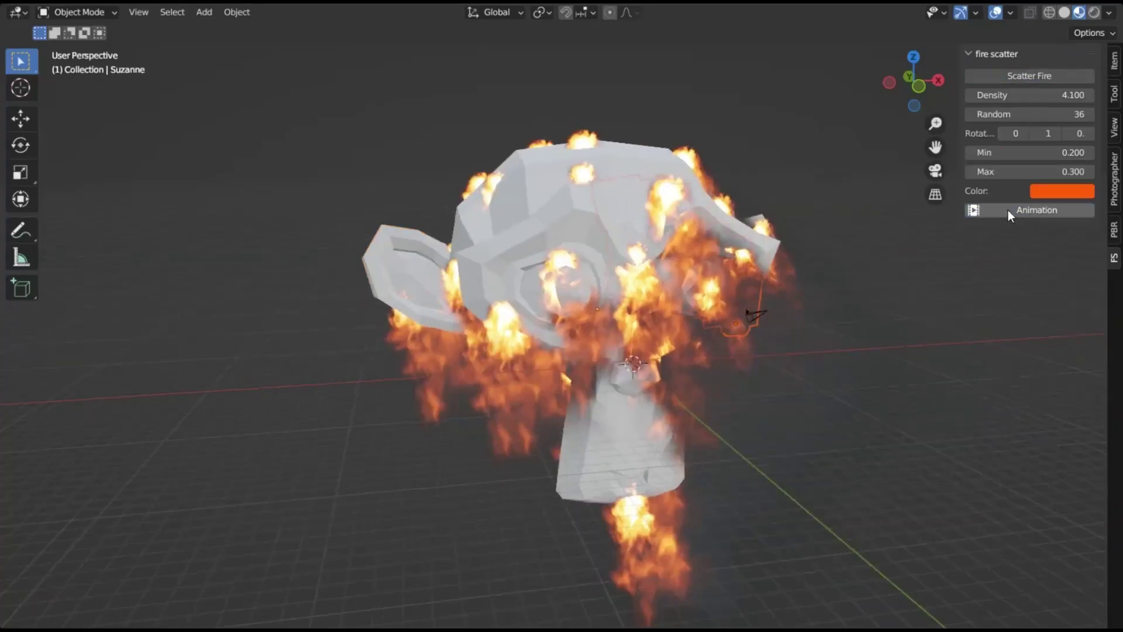
# Play the fire animation, lower the minimum flame size and shift the fire colour toward yellow.
pyautogui.click(1009, 210)
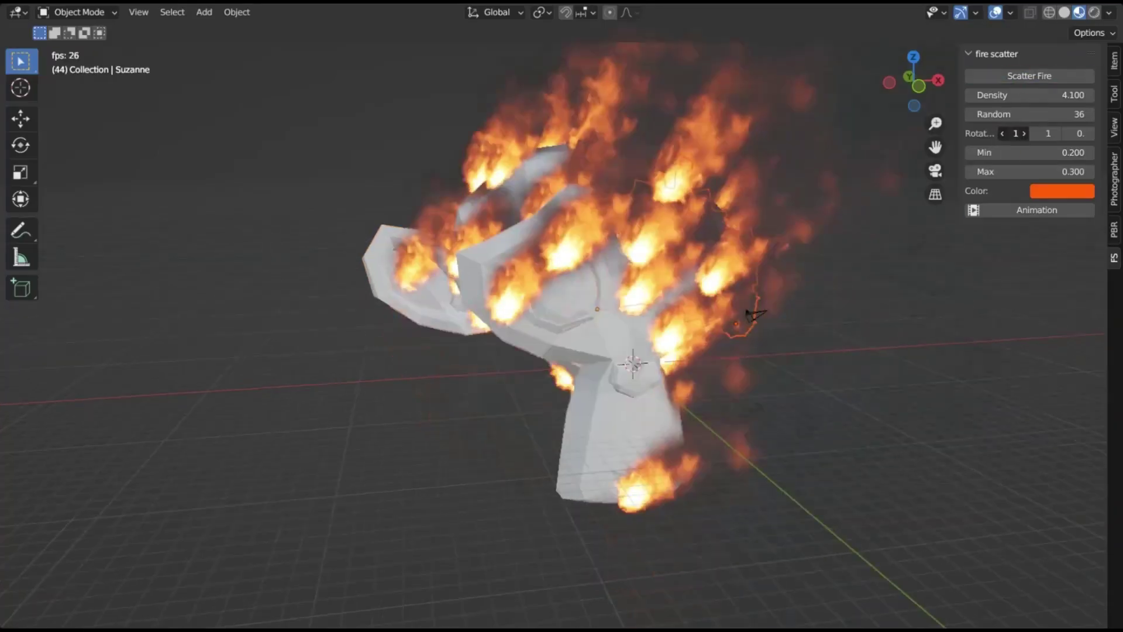
pyautogui.moveTo(1027, 152); pyautogui.dragTo(1009, 152)
pyautogui.click(1055, 194)
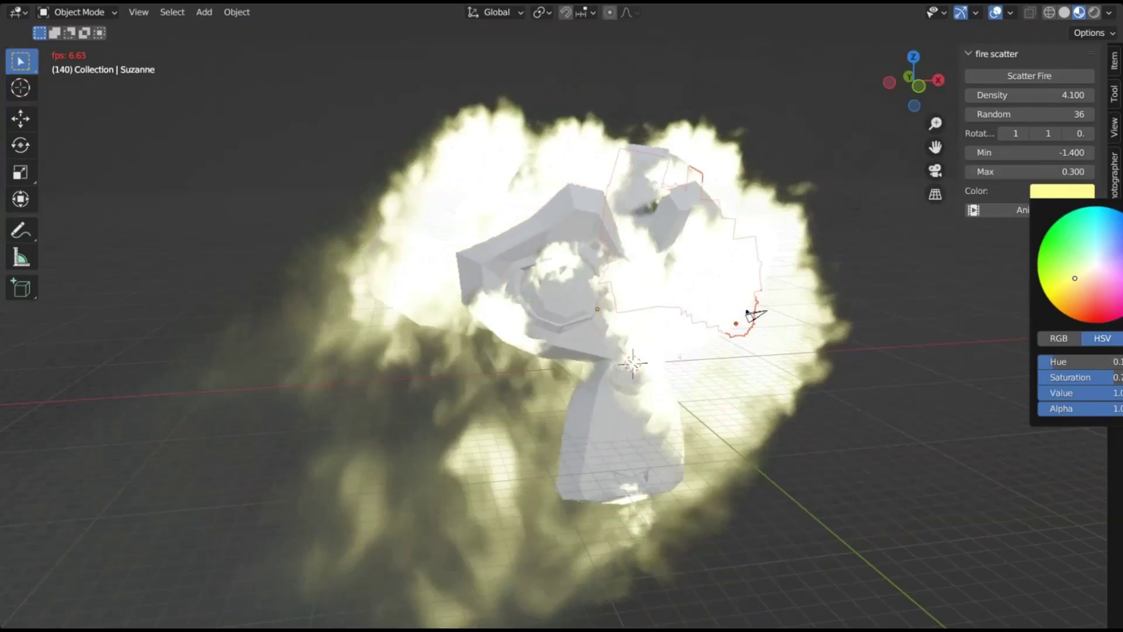
pyautogui.scroll(3, 1080, 263)
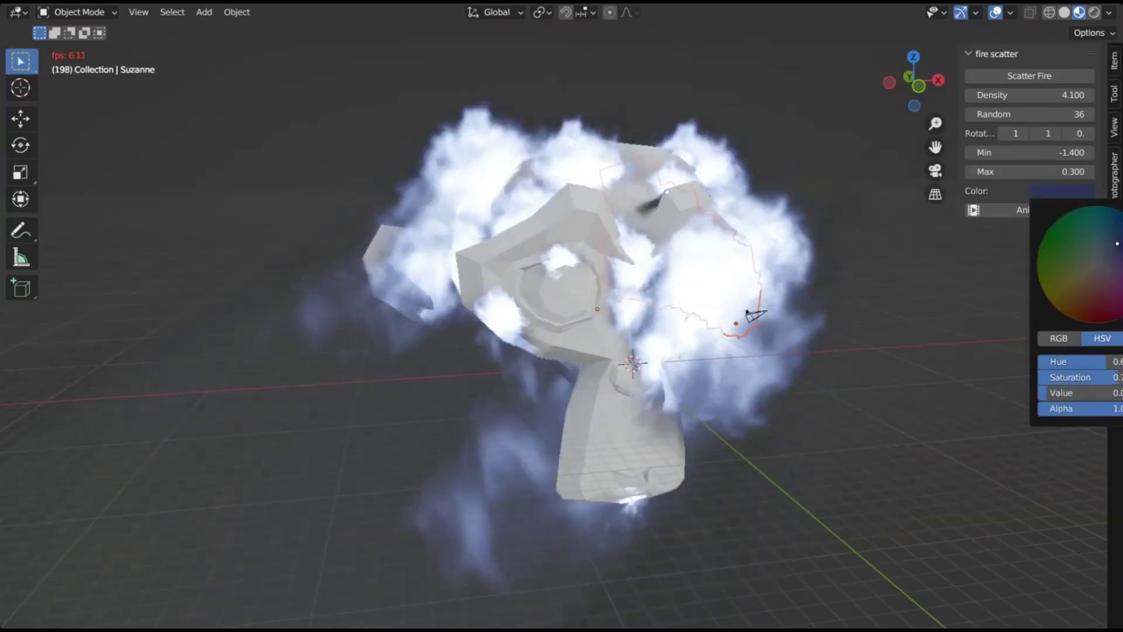
pyautogui.moveTo(1113, 286)
pyautogui.mouseDown()
pyautogui.moveTo(1050, 299)
pyautogui.moveTo(1065, 318)
pyautogui.mouseUp()
# Make the fire orange and denser, try a greener hue, then reduce the density.
pyautogui.moveTo(1032, 95); pyautogui.dragTo(1048, 194)
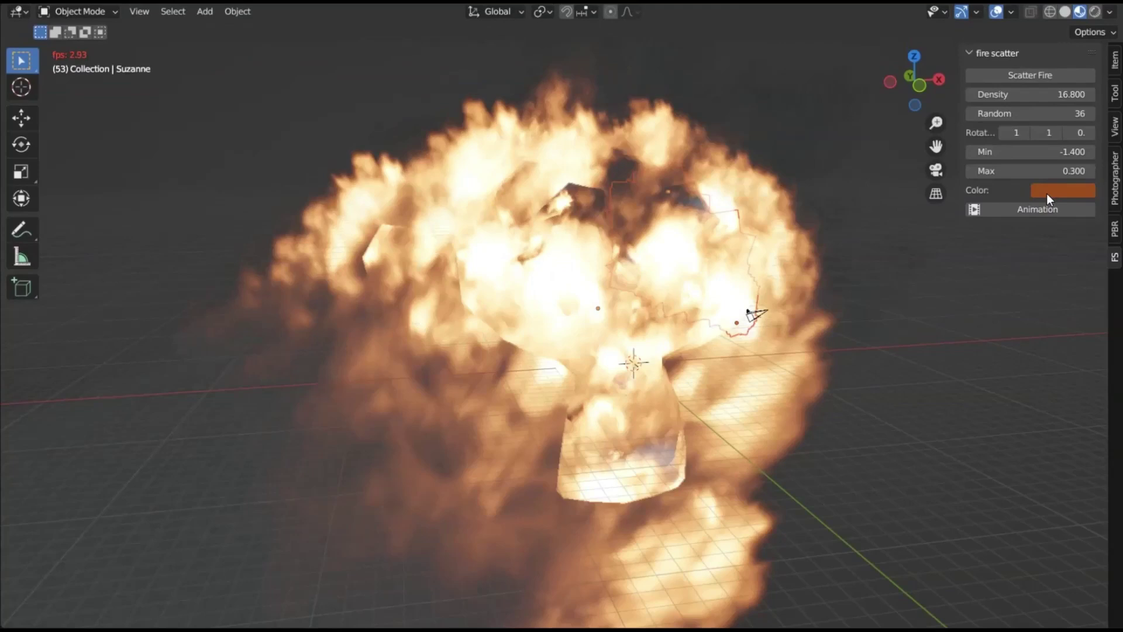
pyautogui.click(1046, 190)
pyautogui.click(1066, 196)
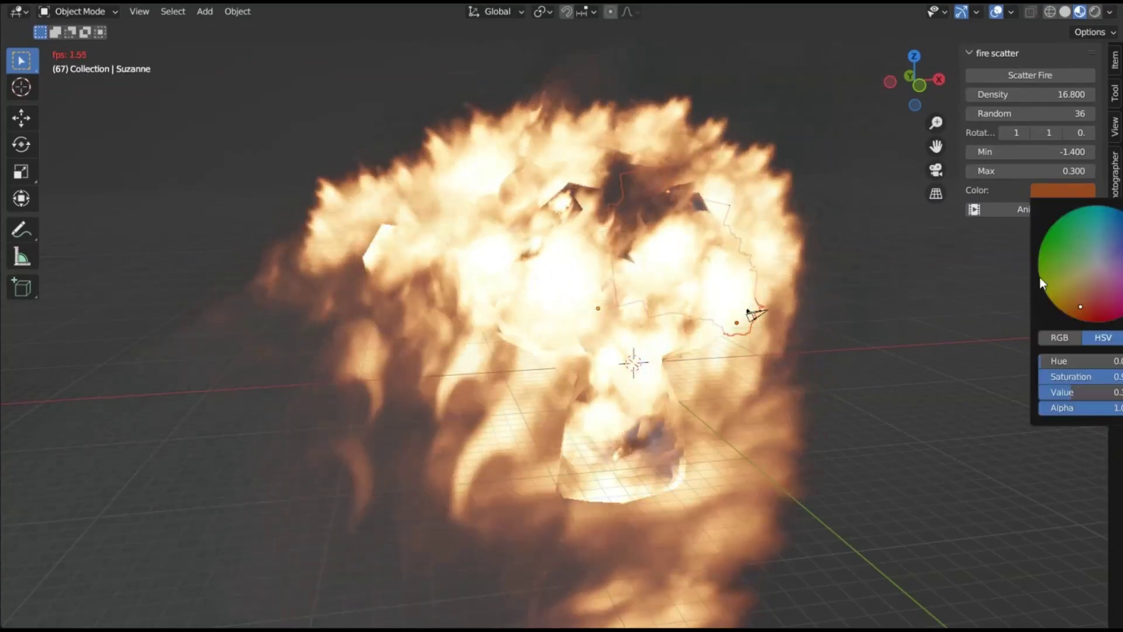
pyautogui.moveTo(1076, 248); pyautogui.dragTo(1057, 263)
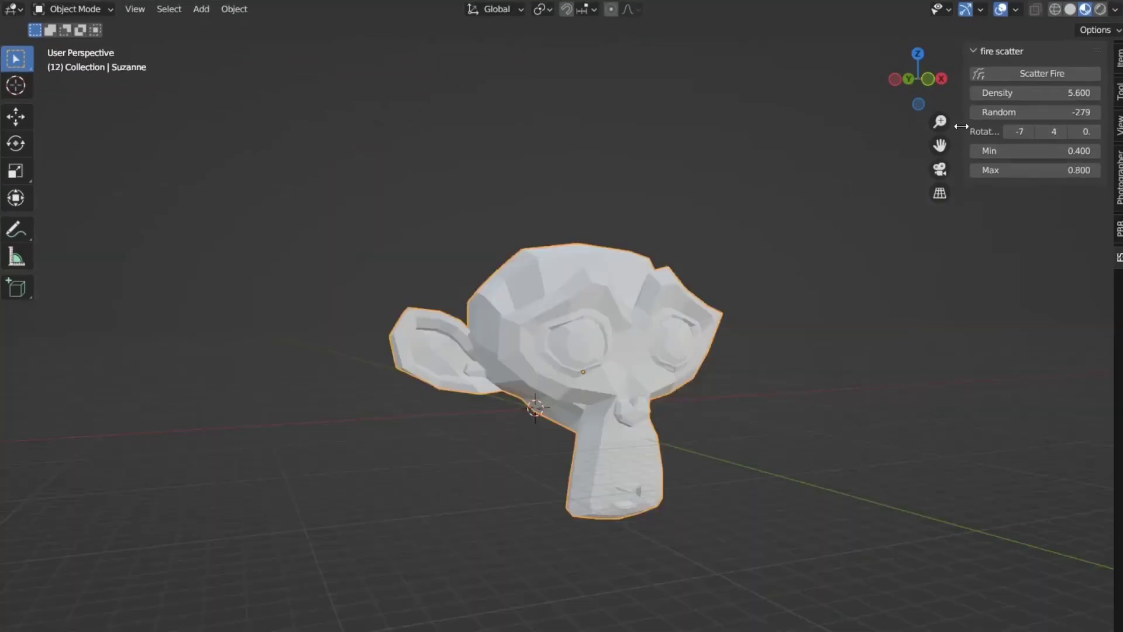
pyautogui.moveTo(1035, 92)
pyautogui.mouseDown()
pyautogui.moveTo(1000, 92)
pyautogui.moveTo(1097, 113)
pyautogui.mouseUp()
# Restart playback and enlarge the flames by adjusting the Min and Max flame sizes.
pyautogui.press('space')
pyautogui.moveTo(975, 157); pyautogui.dragTo(965, 156)
pyautogui.moveTo(572, 305); pyautogui.dragTo(907, 354, button='middle')
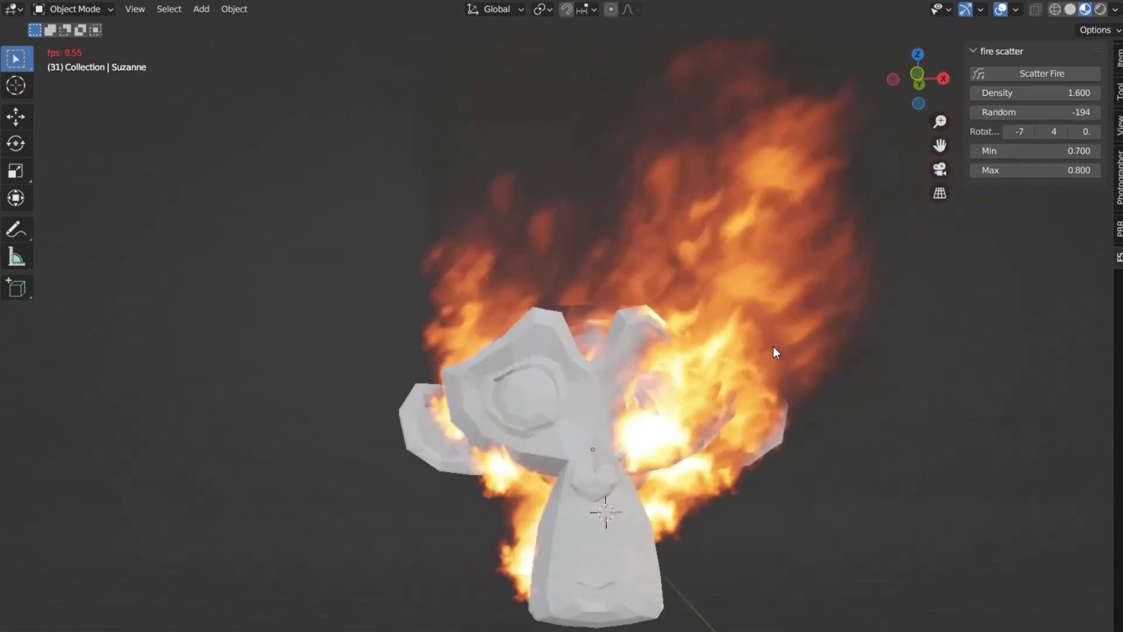
pyautogui.moveTo(993, 171); pyautogui.dragTo(1096, 166)
pyautogui.moveTo(791, 369); pyautogui.dragTo(571, 467, button='middle')
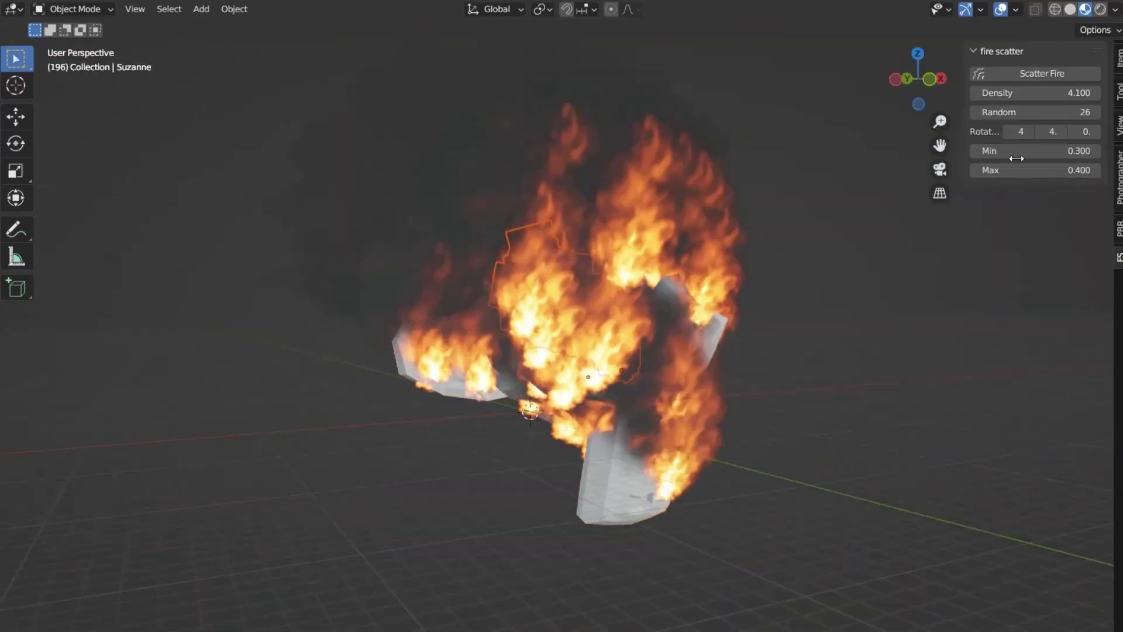
# Re-scatter the flames with new Random seeds, zero the minimum size, and raise Density and Max.
pyautogui.moveTo(1017, 158); pyautogui.dragTo(974, 153)
pyautogui.moveTo(1001, 112)
pyautogui.mouseDown()
pyautogui.moveTo(1027, 113)
pyautogui.moveTo(1017, 93)
pyautogui.mouseUp()
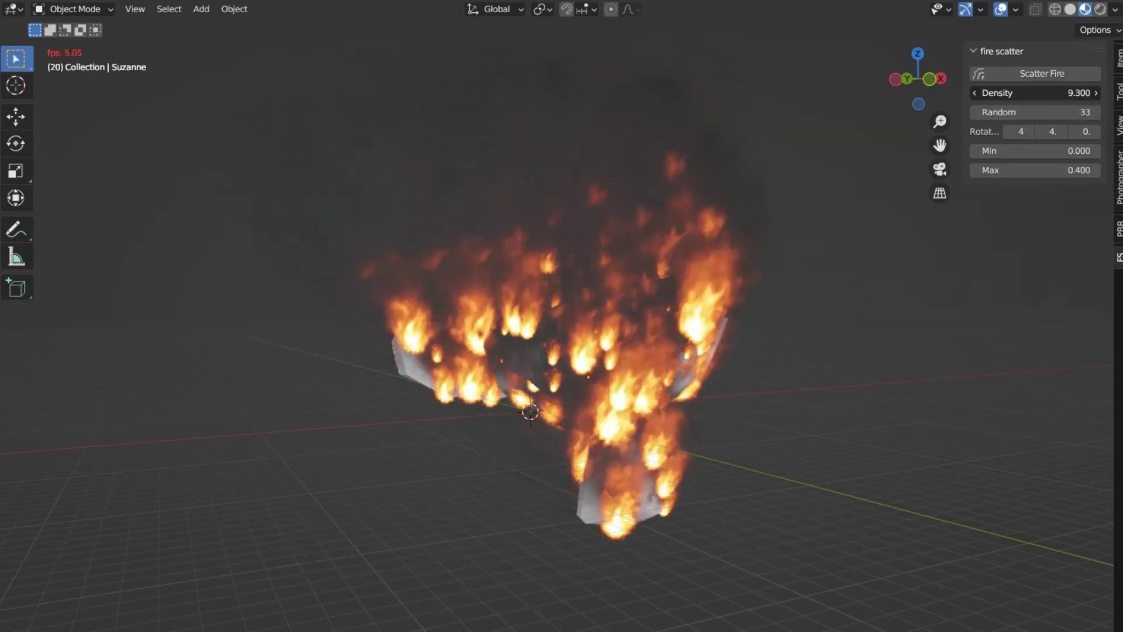
pyautogui.moveTo(1000, 153); pyautogui.dragTo(1000, 152)
pyautogui.moveTo(1027, 112)
pyautogui.mouseDown()
pyautogui.moveTo(983, 112)
pyautogui.moveTo(1009, 131)
pyautogui.moveTo(991, 130)
pyautogui.mouseUp()
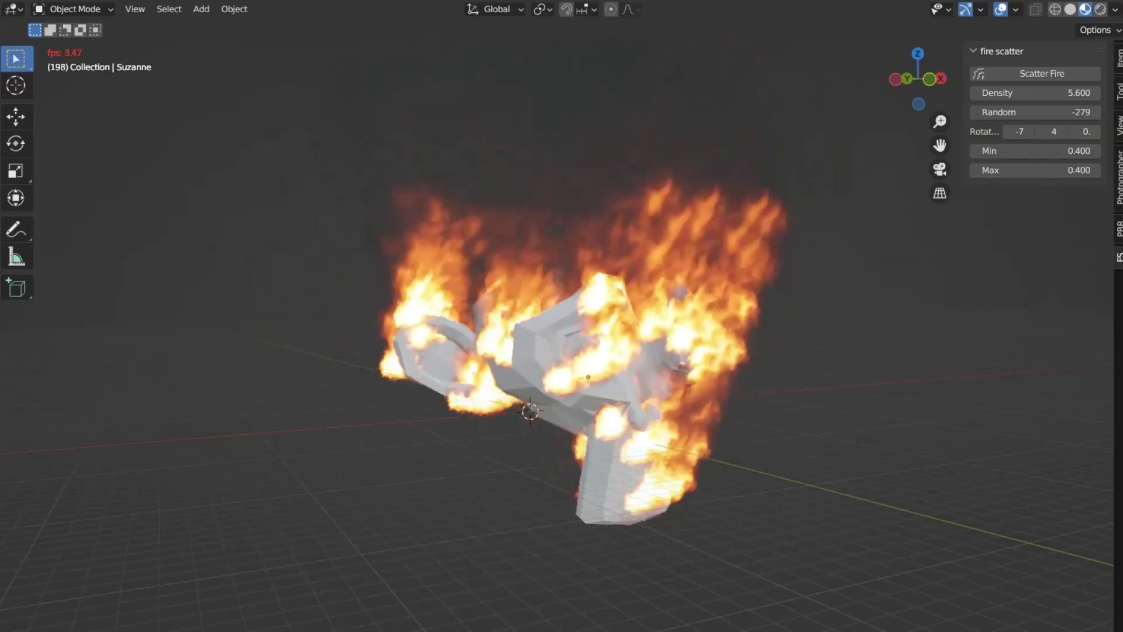
pyautogui.moveTo(1053, 169); pyautogui.dragTo(1088, 169)
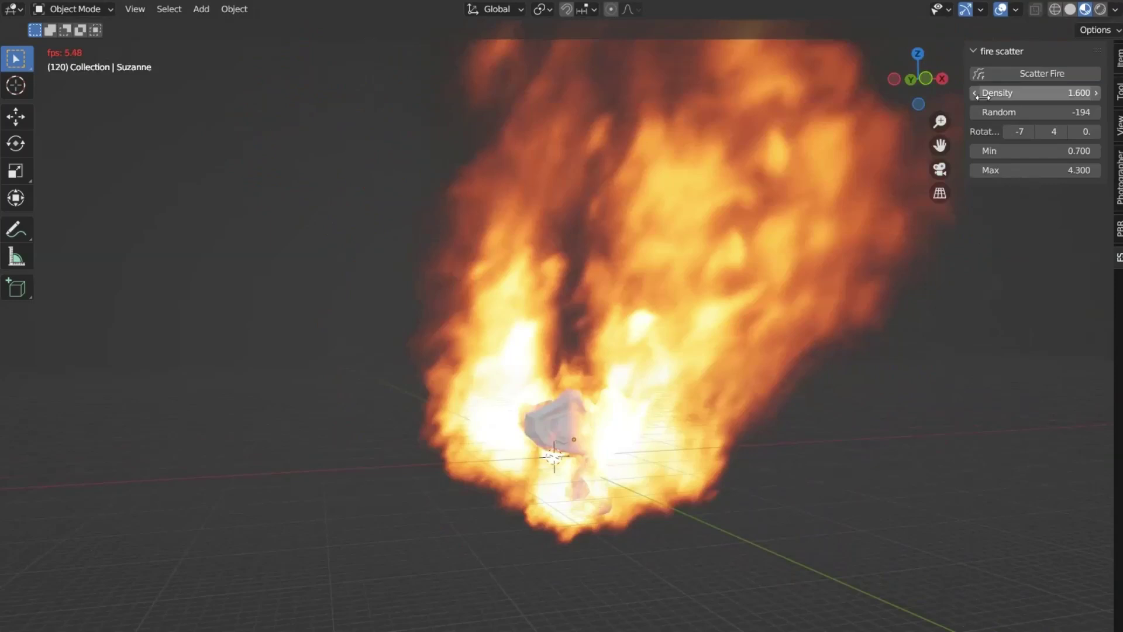
pyautogui.click(974, 93)
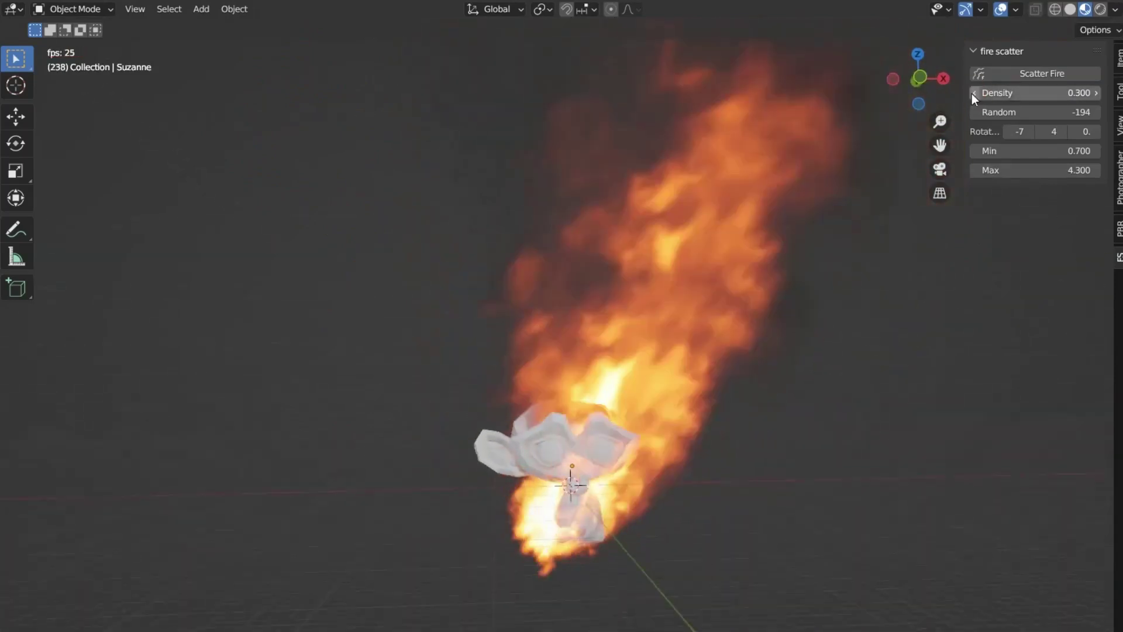
pyautogui.moveTo(1036, 94); pyautogui.dragTo(1096, 93)
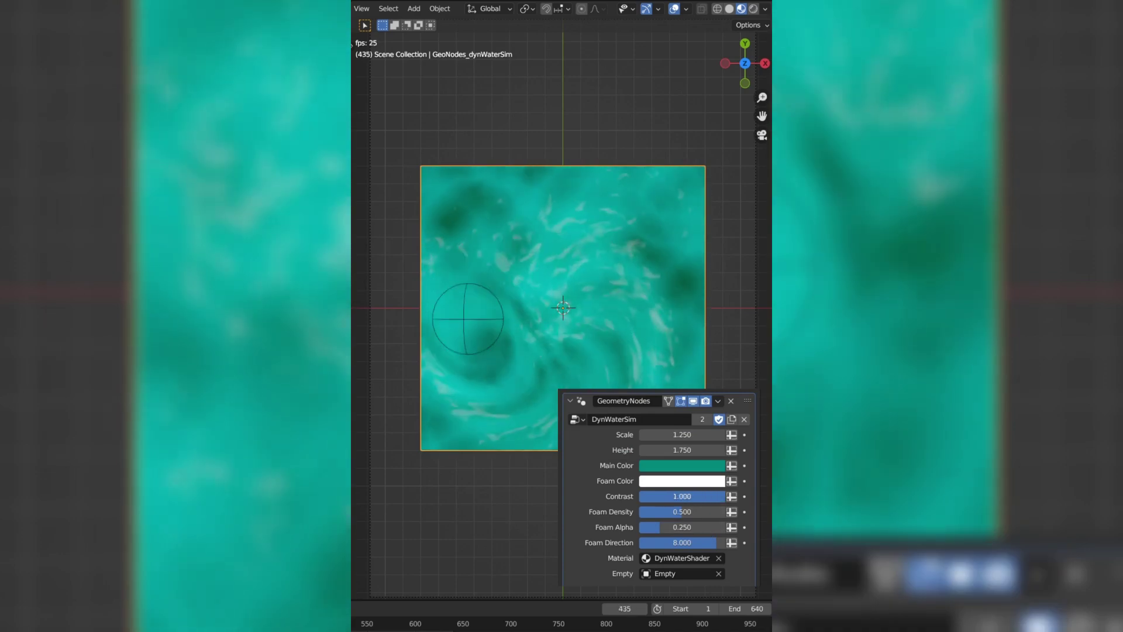
# Lower the DynWaterSim water Contrast toward 0.750.
pyautogui.moveTo(682, 496)
pyautogui.mouseDown()
pyautogui.moveTo(651, 496)
pyautogui.moveTo(707, 496)
pyautogui.moveTo(710, 511)
pyautogui.mouseUp()
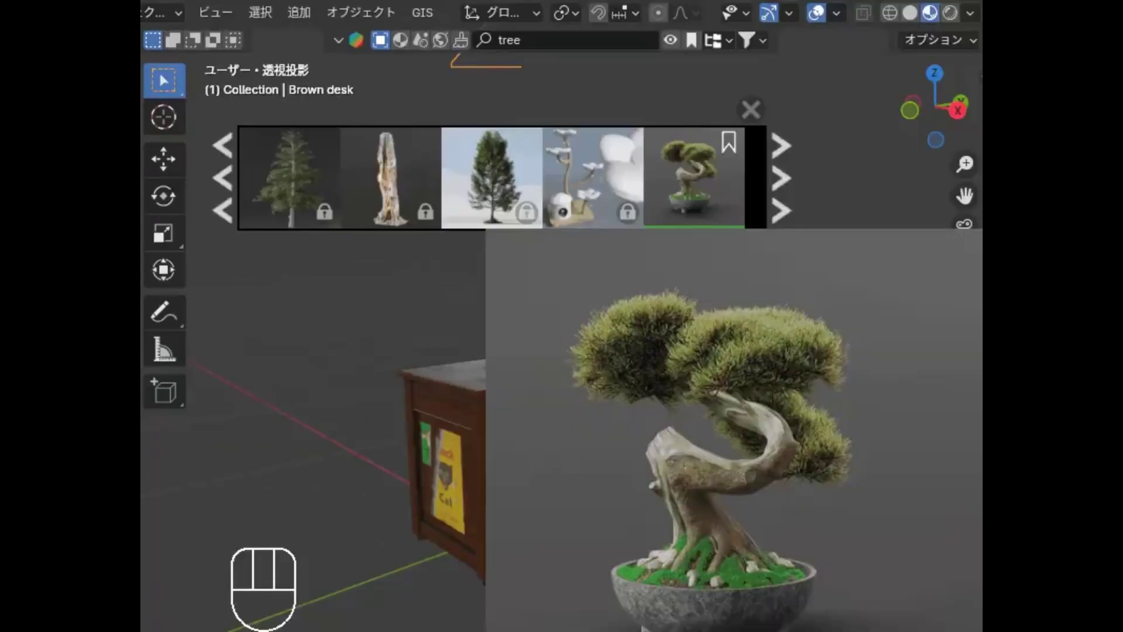
# Place the BlenderKit Bonsai tree asset on the desk top and orbit around it.
pyautogui.moveTo(693, 175); pyautogui.dragTo(528, 404)
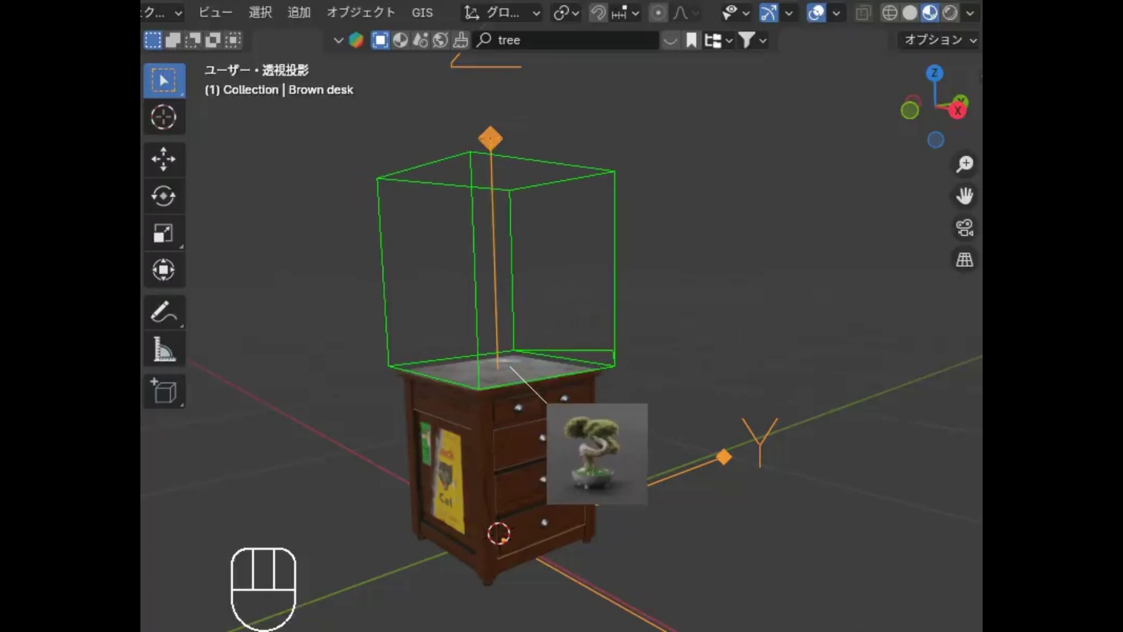
pyautogui.moveTo(509, 367); pyautogui.dragTo(508, 364)
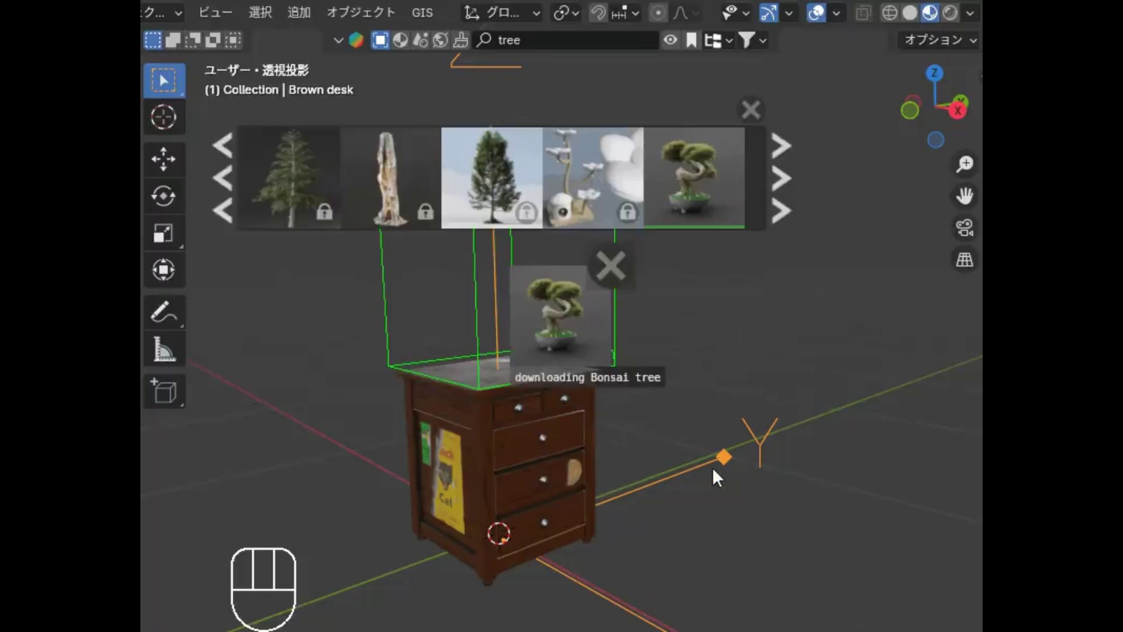
pyautogui.moveTo(606, 381); pyautogui.dragTo(550, 360)
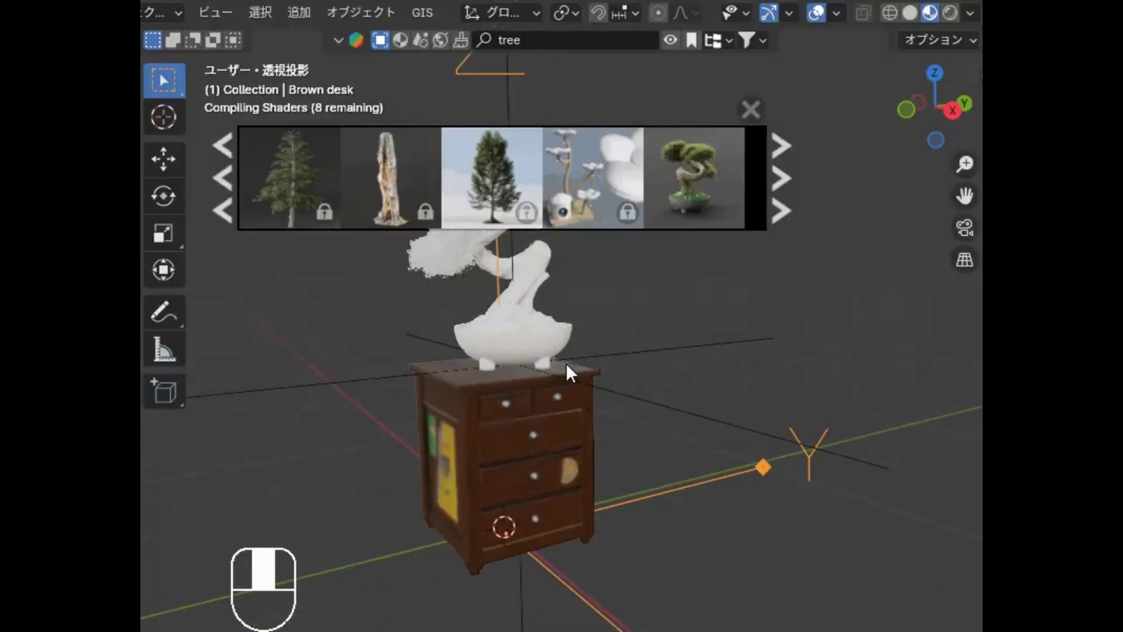
pyautogui.moveTo(407, 356); pyautogui.dragTo(589, 379, button='middle')
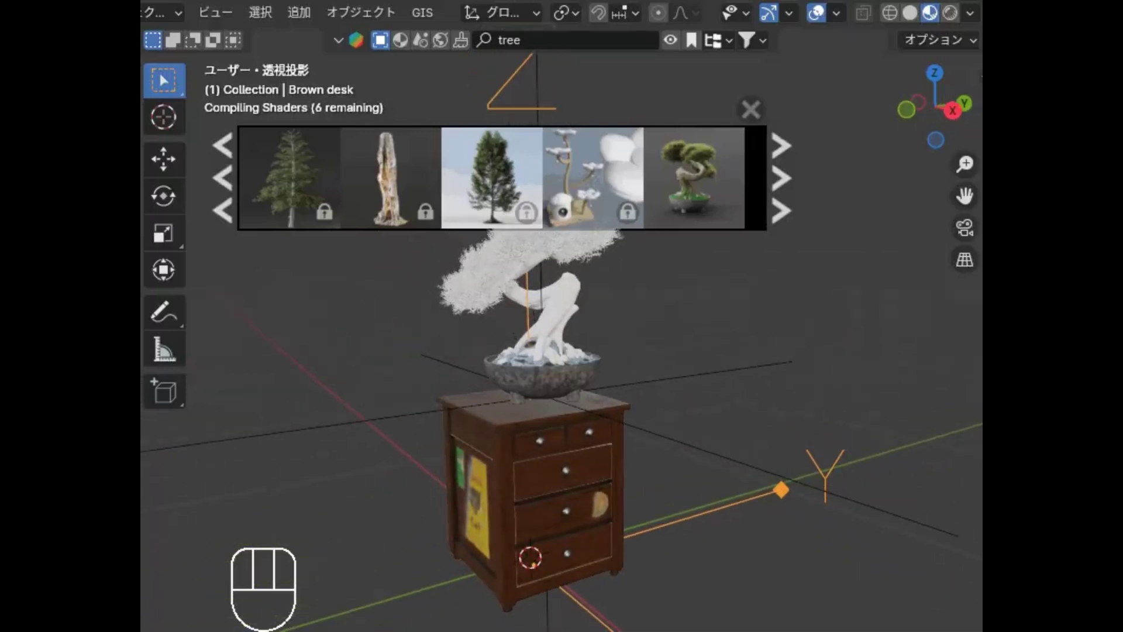
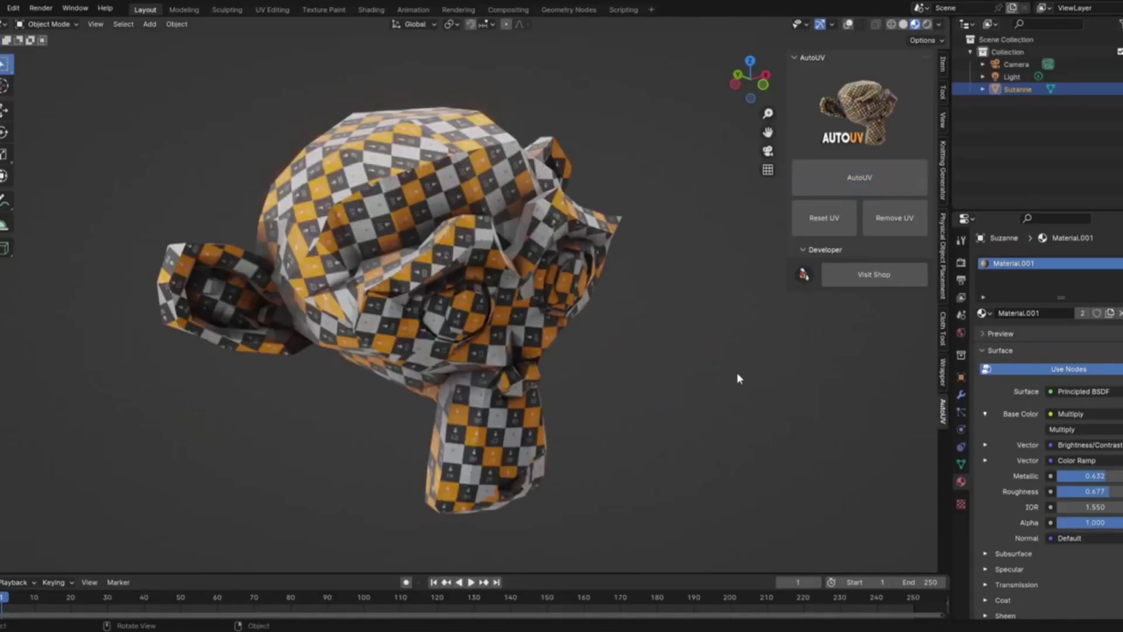
# AutoUV-unwrap the cube with a checker texture and inspect its UV islands in Edit Mode.
pyautogui.moveTo(696, 407); pyautogui.dragTo(407, 342, button='middle')
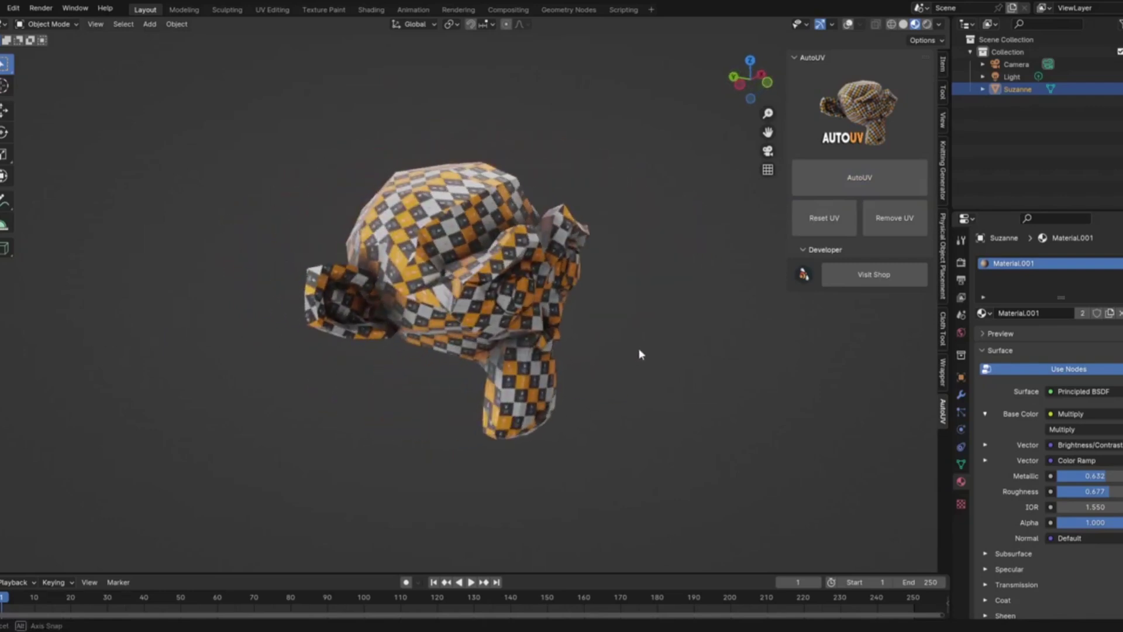
pyautogui.moveTo(639, 354); pyautogui.dragTo(716, 572, button='middle')
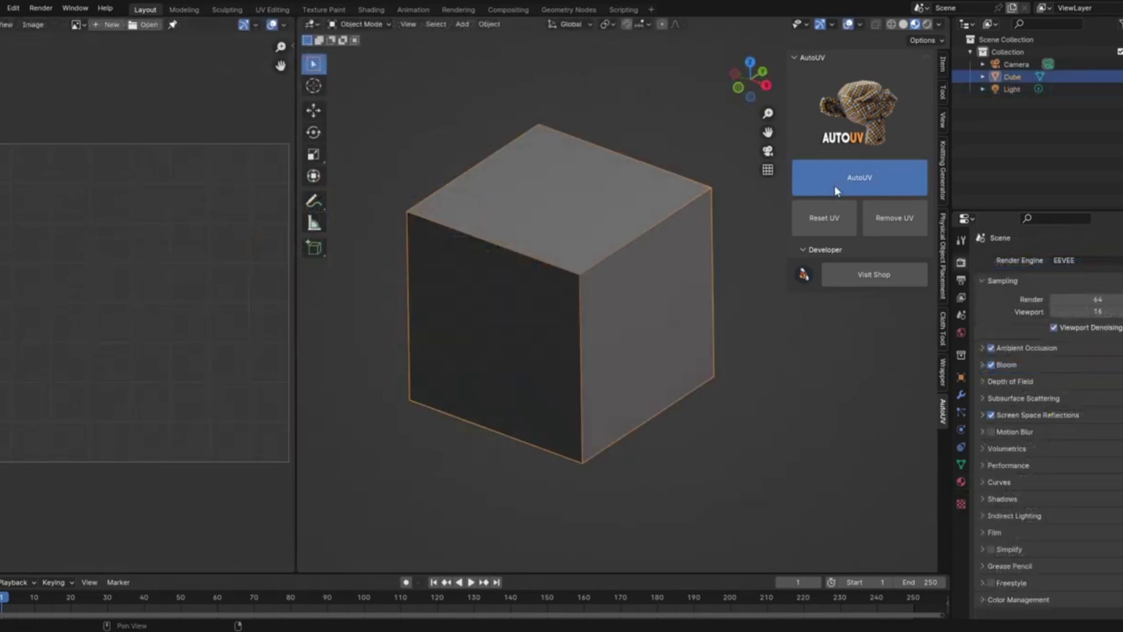
pyautogui.click(820, 196)
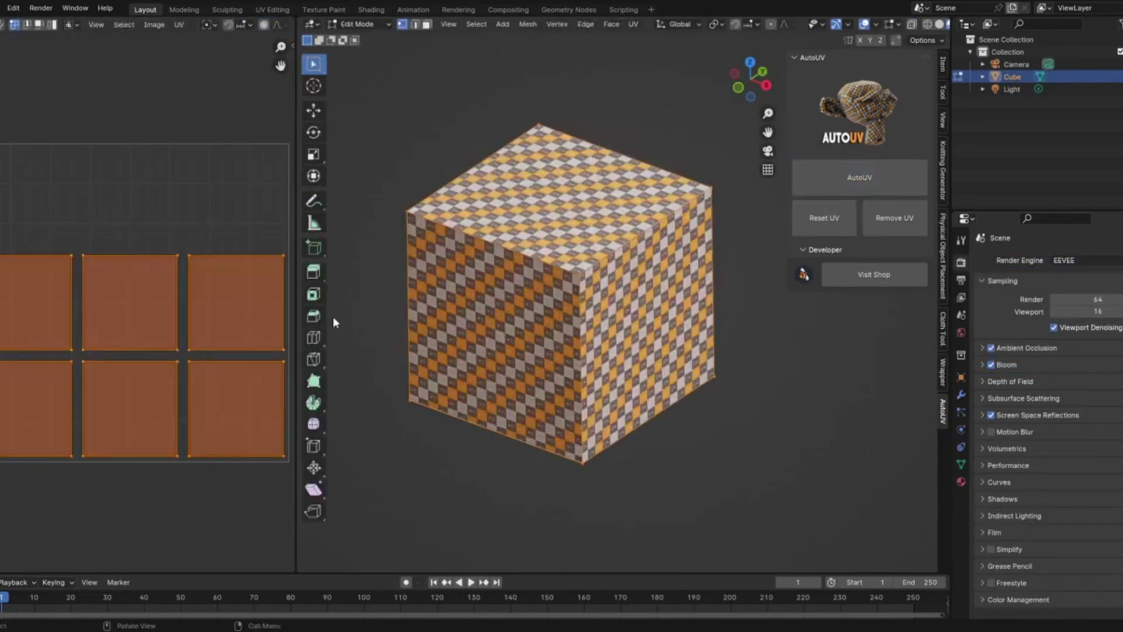
pyautogui.scroll(-3, 441, 451)
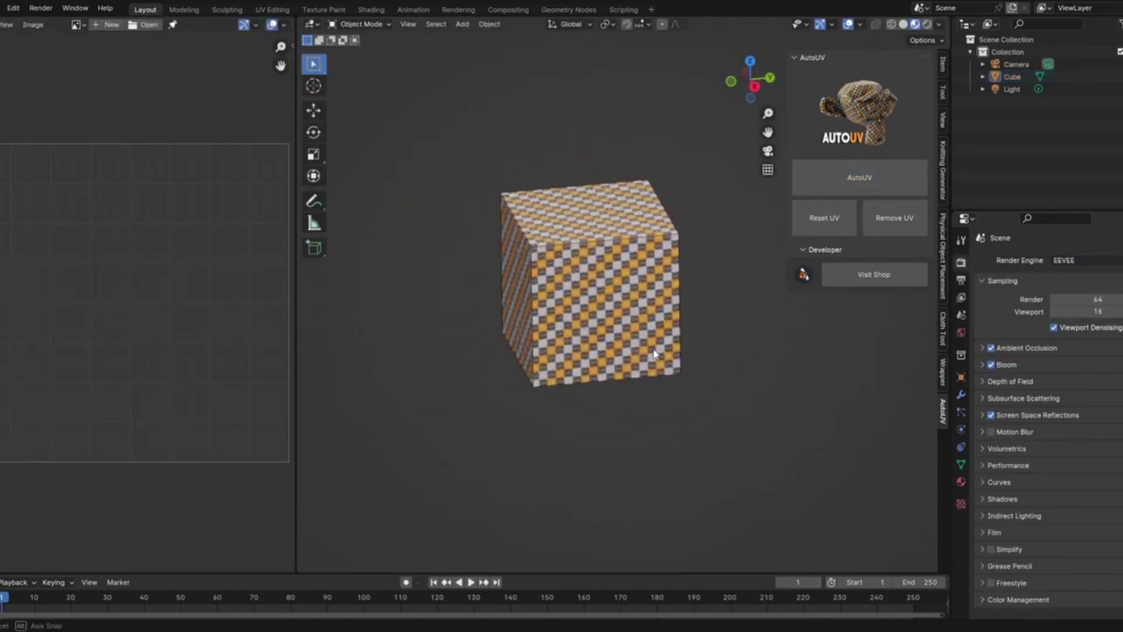
pyautogui.press('a')
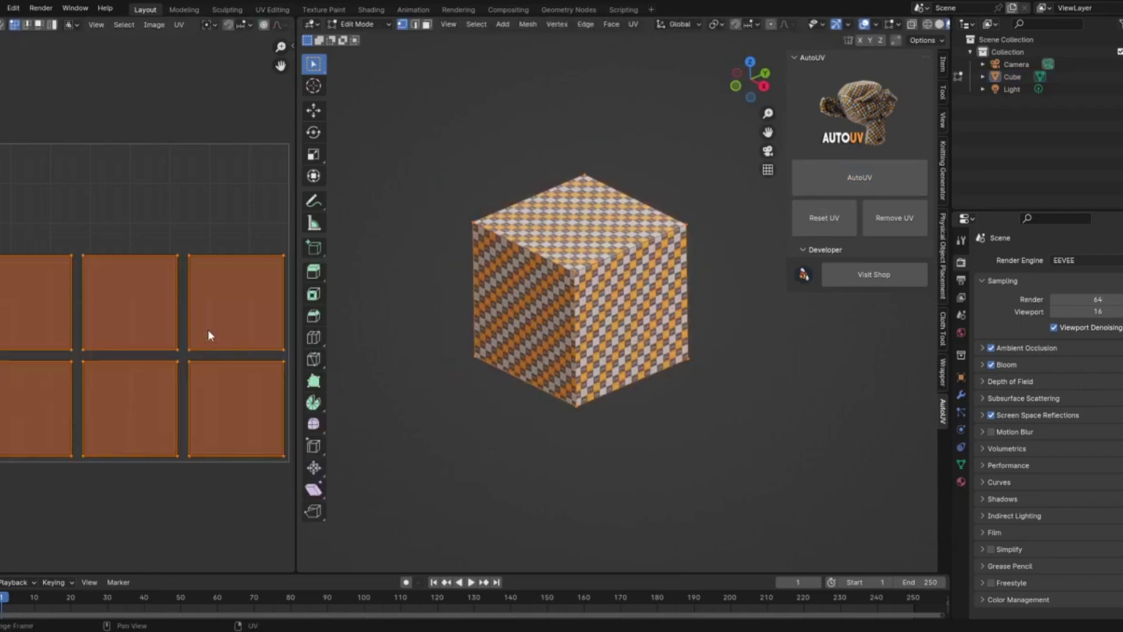
pyautogui.press('Tab')
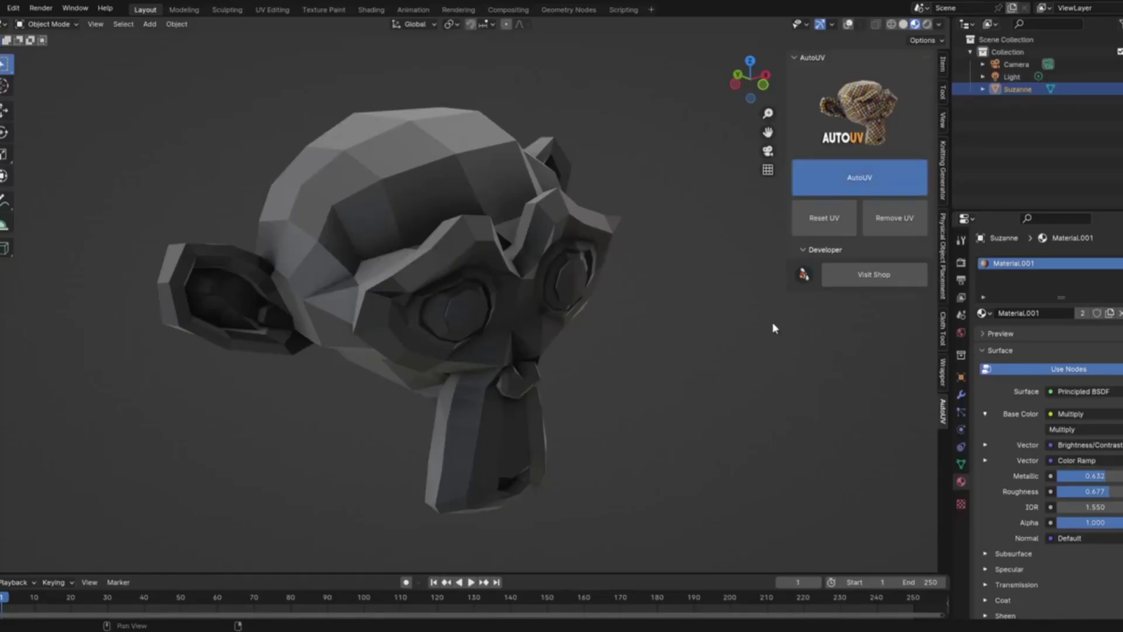
# Run the AutoUV checker unwrap on the cube again and review its full UV layout.
pyautogui.moveTo(673, 411); pyautogui.dragTo(165, 335, button='middle')
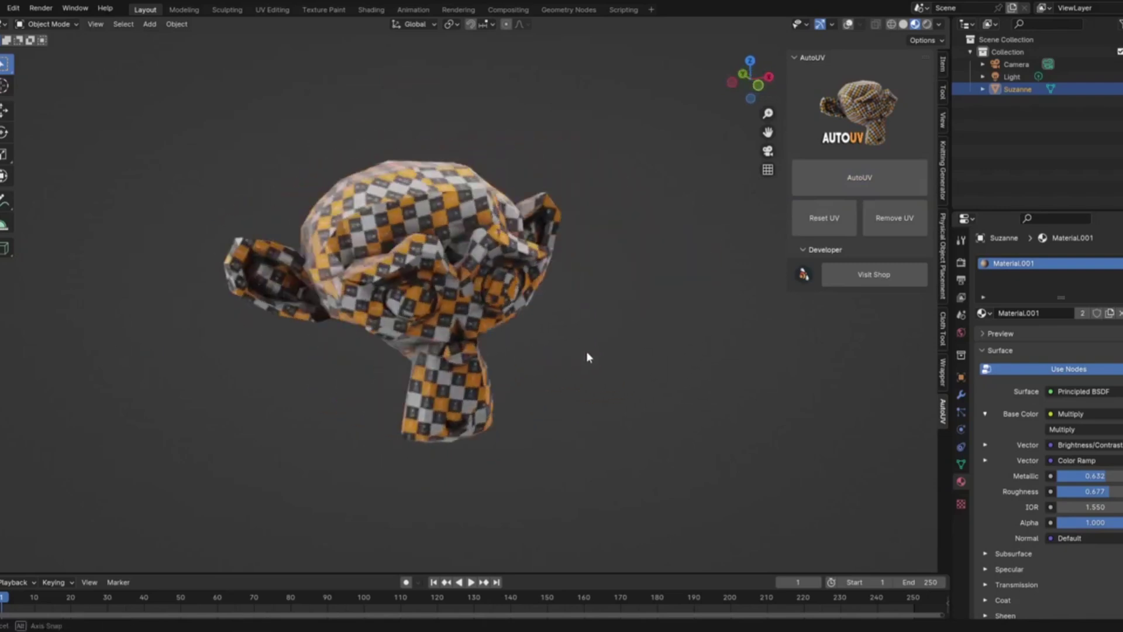
pyautogui.moveTo(165, 336)
pyautogui.mouseDown(button='middle')
pyautogui.moveTo(644, 314)
pyautogui.moveTo(721, 594)
pyautogui.mouseUp(button='middle')
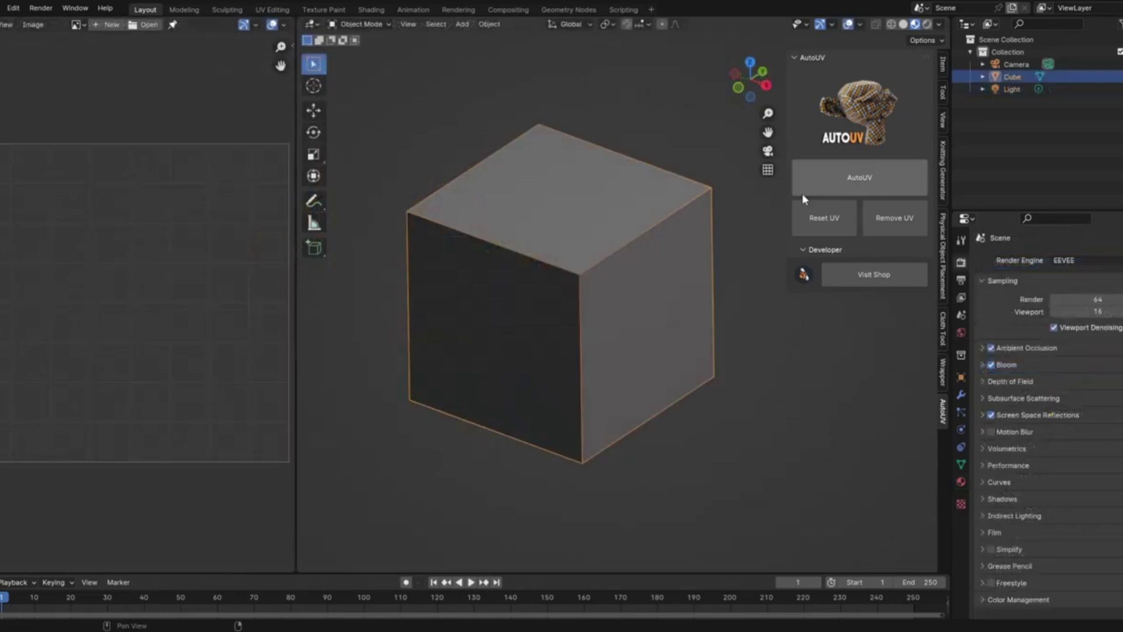
pyautogui.click(821, 201)
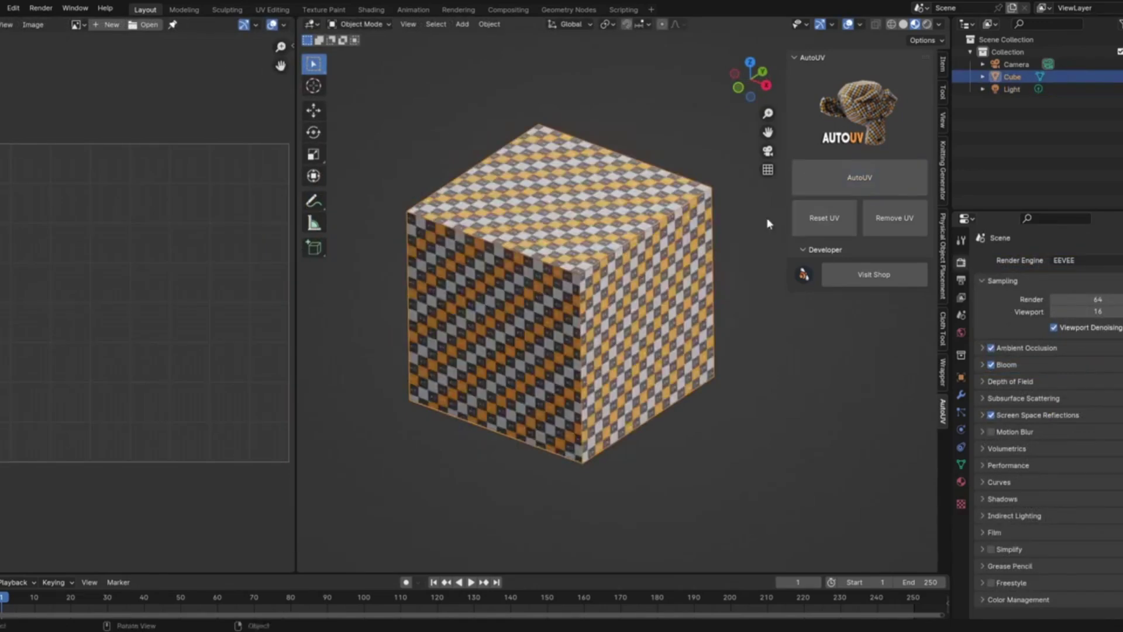
pyautogui.scroll(-3, 544, 383)
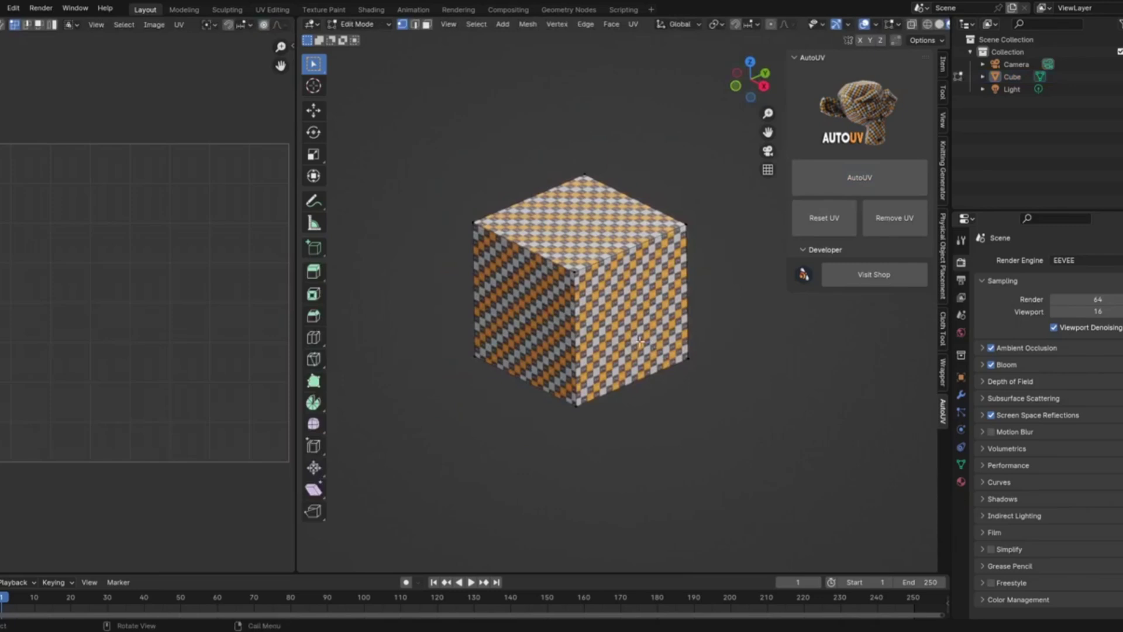
pyautogui.press('a')
pyautogui.press('Tab')
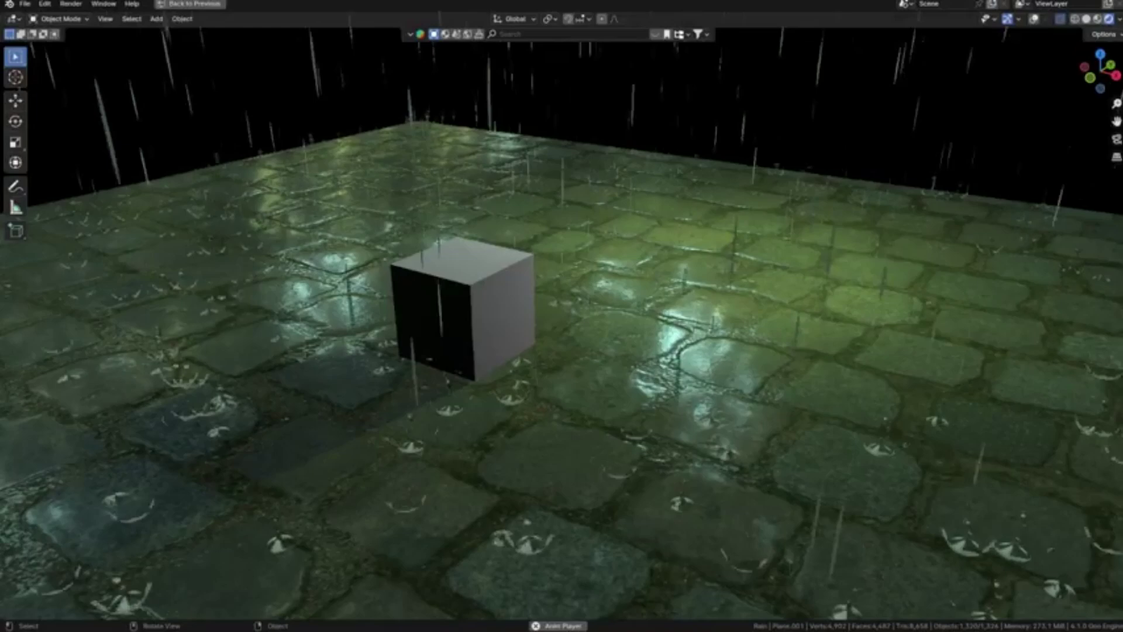
# Orbit to a lower angle around the cube in the rainy cobblestone scene.
pyautogui.moveTo(471, 326); pyautogui.dragTo(505, 342, button='middle')
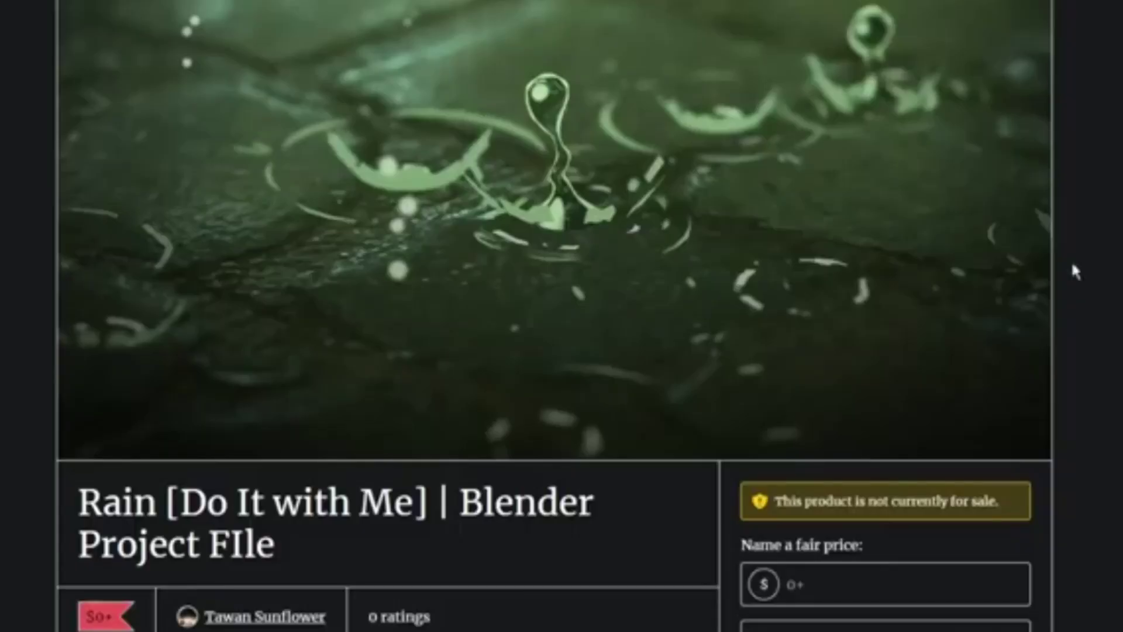
pyautogui.scroll(-3, 1036, 360)
pyautogui.scroll(1, 947, 435)
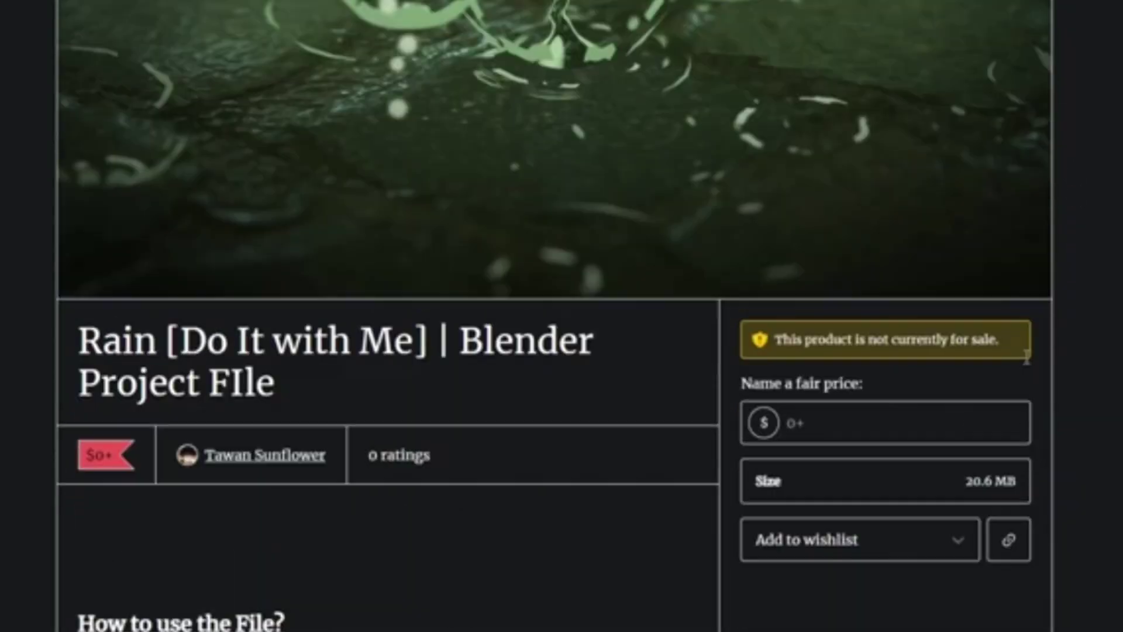
# Start entering a fair price for the Rain [Do It with Me] project file.
pyautogui.click(930, 437)
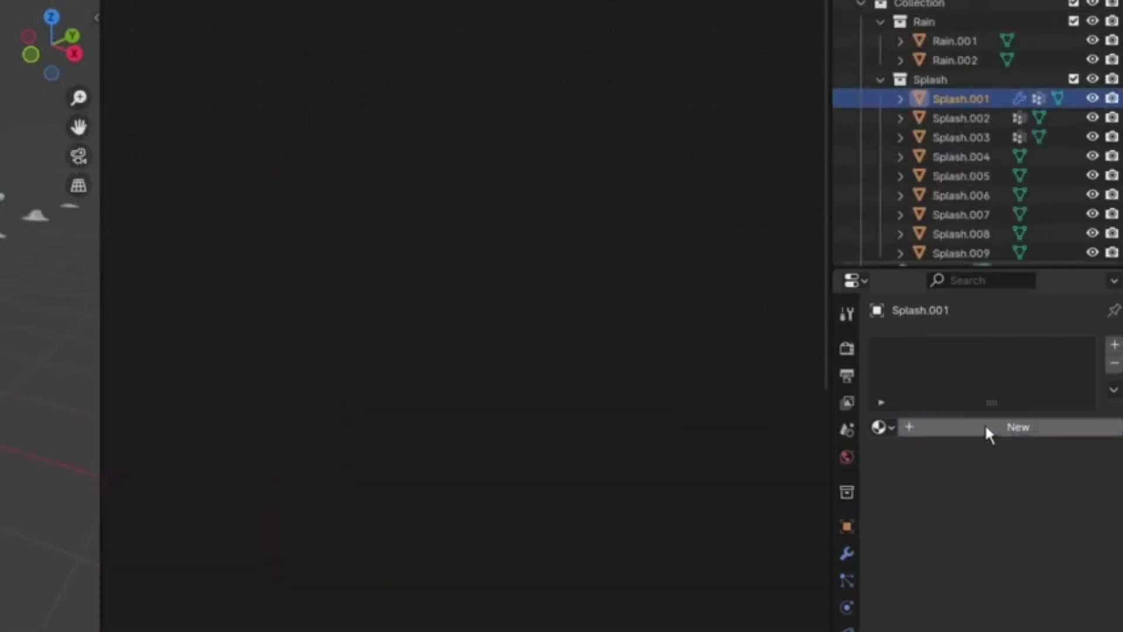
# Switch to the Painterly Brushes demo scene with the cube, sphere and monkey head.
pyautogui.click(986, 431)
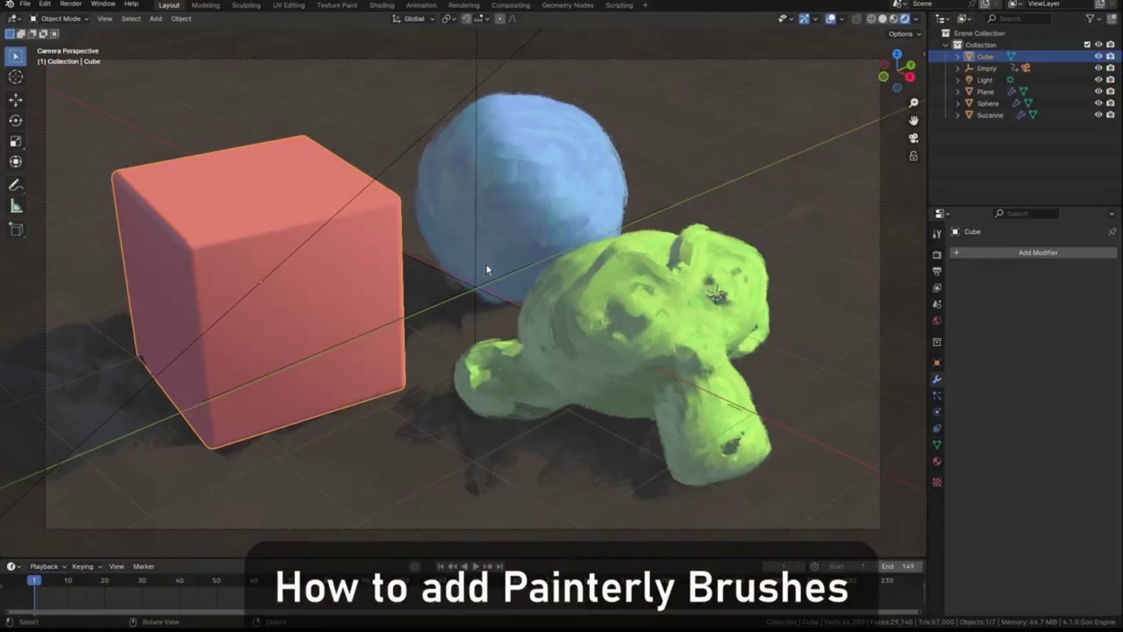
# Give the cube a Painterly Brushes V2 Geometry Nodes modifier with Brush material and Animate Seed.
pyautogui.click(994, 252)
pyautogui.click(1006, 263)
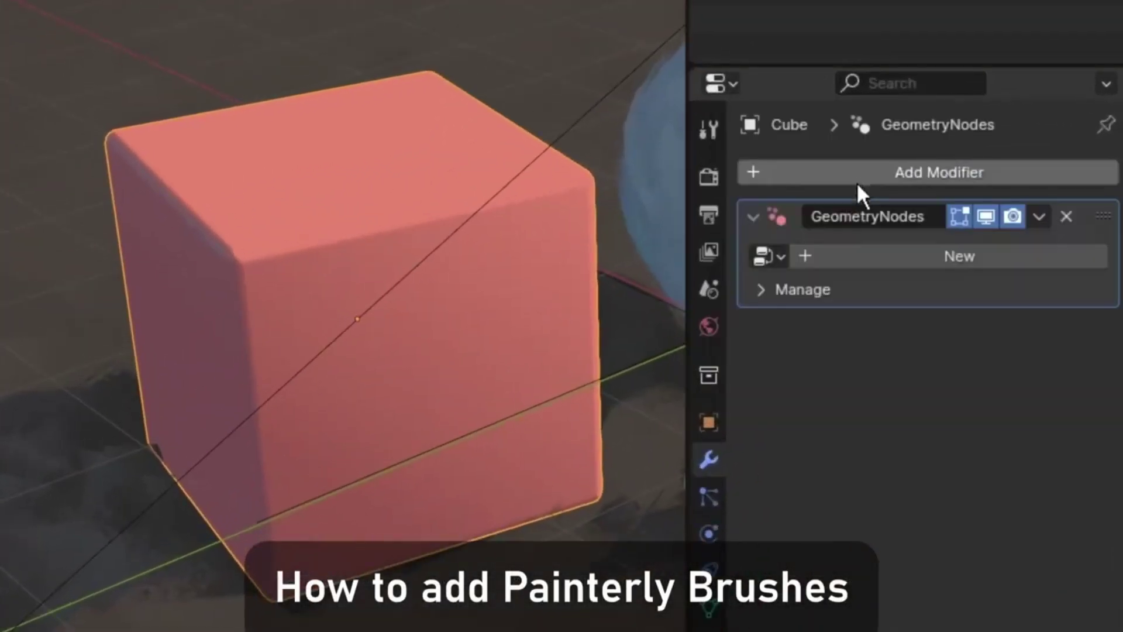
pyautogui.click(769, 255)
pyautogui.click(792, 295)
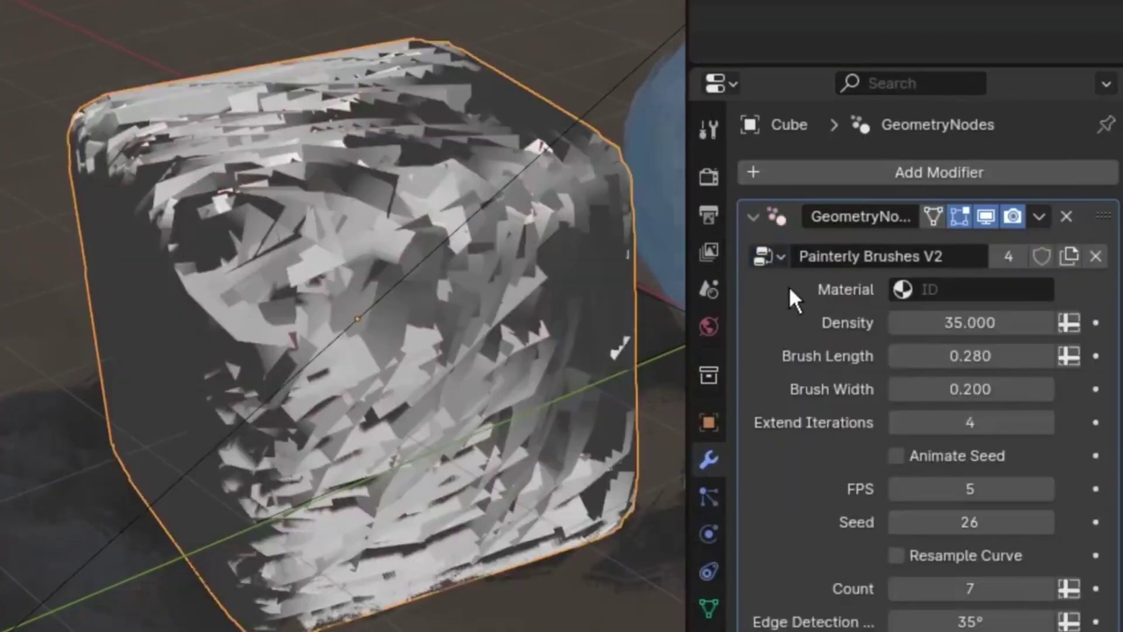
pyautogui.click(968, 293)
pyautogui.click(951, 334)
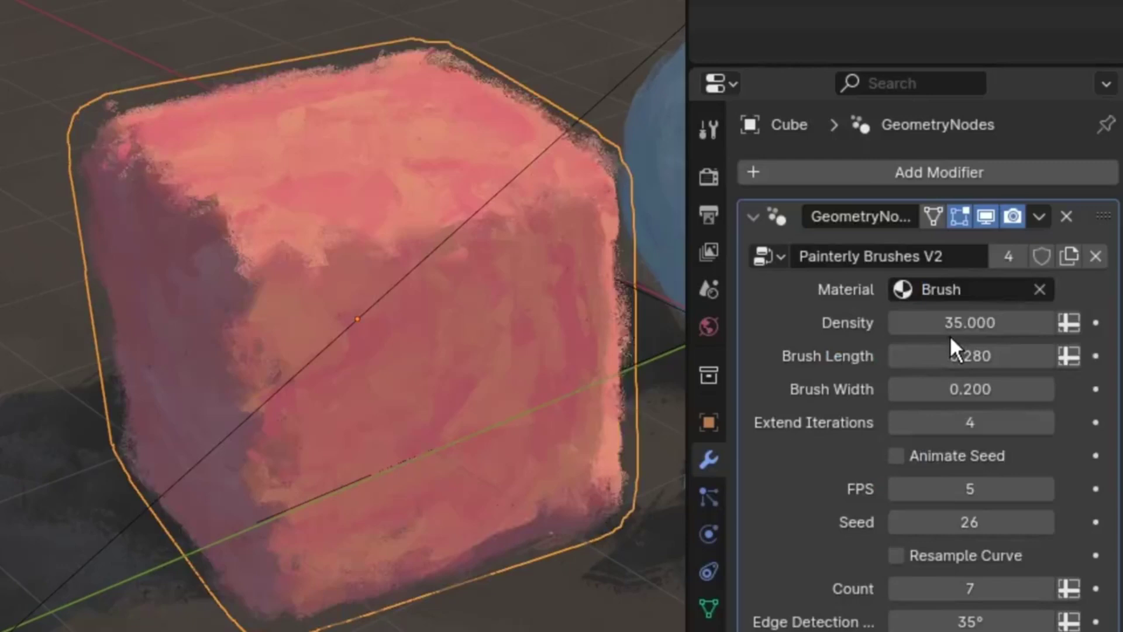
pyautogui.click(930, 450)
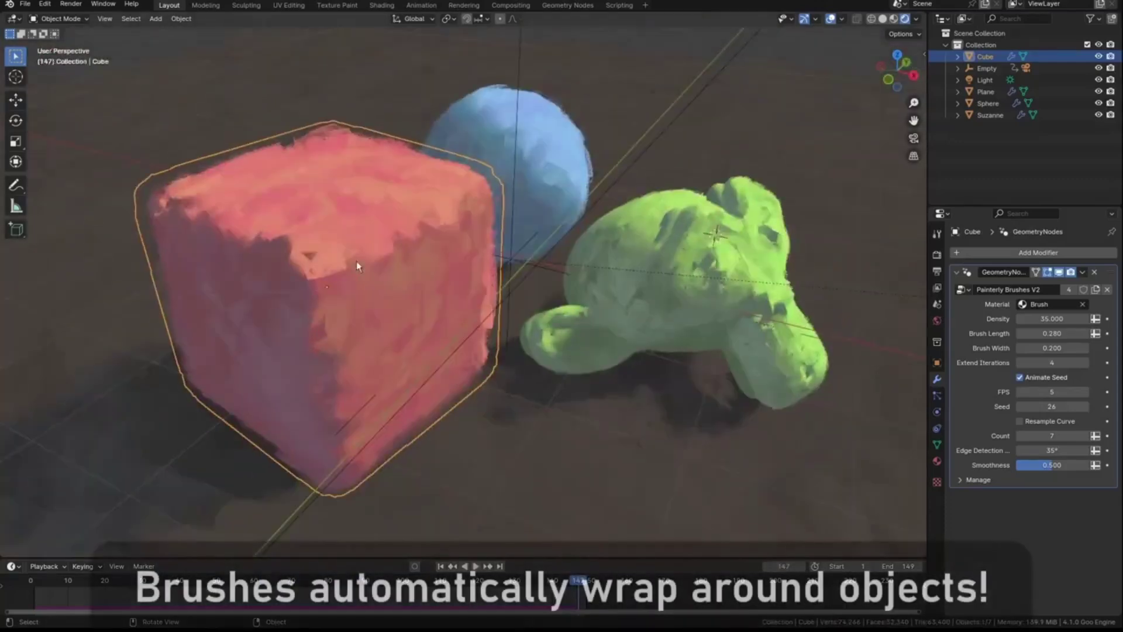
# In camera view, reapply Painterly Brushes V2 with Brush material and animated seed, then play.
pyautogui.moveTo(356, 261)
pyautogui.mouseDown(button='middle')
pyautogui.moveTo(479, 278)
pyautogui.moveTo(498, 253)
pyautogui.moveTo(393, 242)
pyautogui.moveTo(415, 252)
pyautogui.mouseUp(button='middle')
pyautogui.press('KP_0')
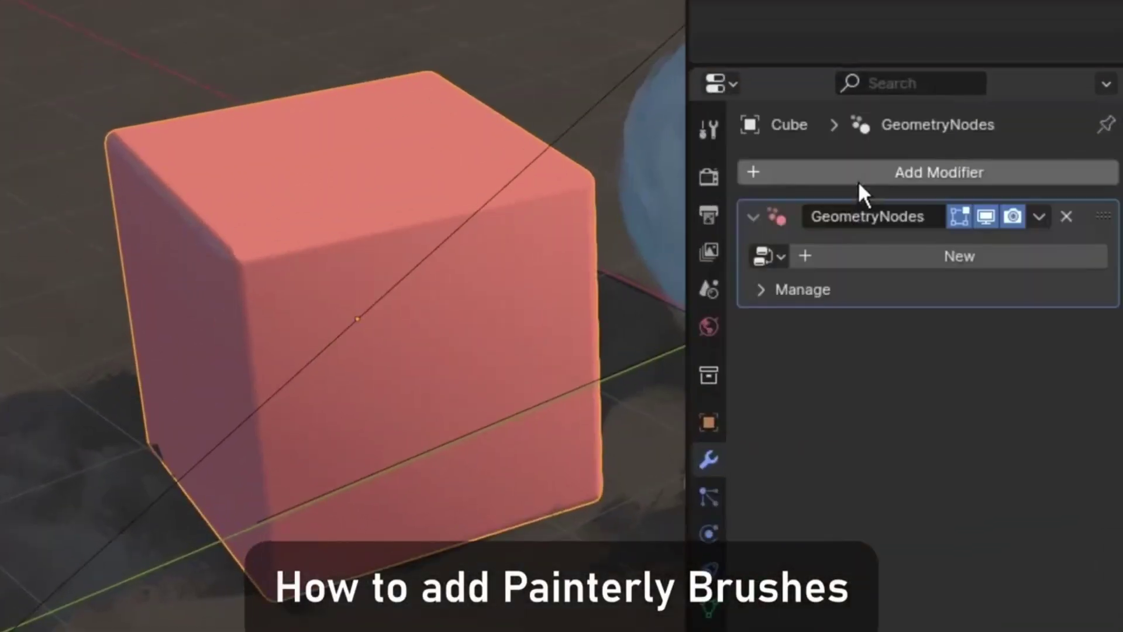
pyautogui.click(763, 256)
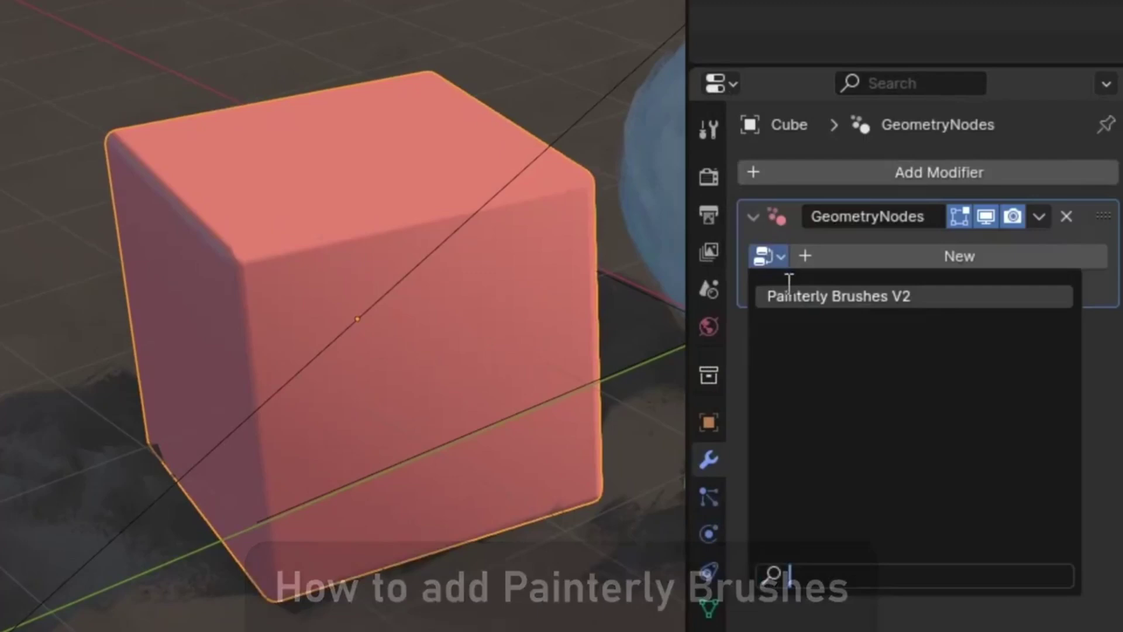
pyautogui.click(791, 294)
pyautogui.click(970, 290)
pyautogui.click(887, 329)
pyautogui.click(896, 456)
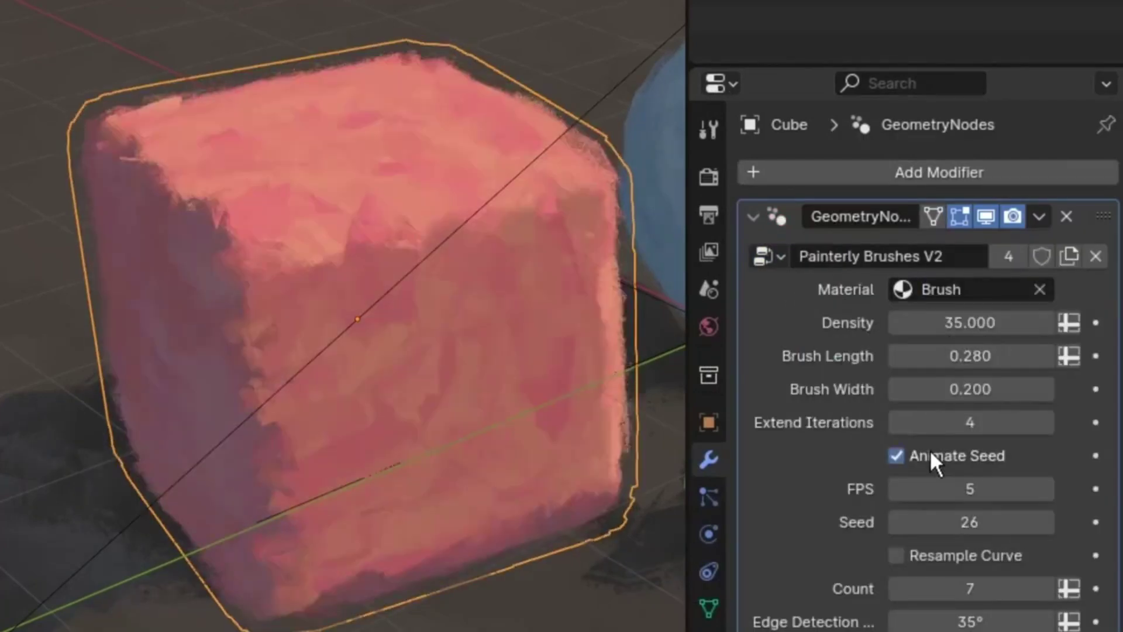
pyautogui.press('space')
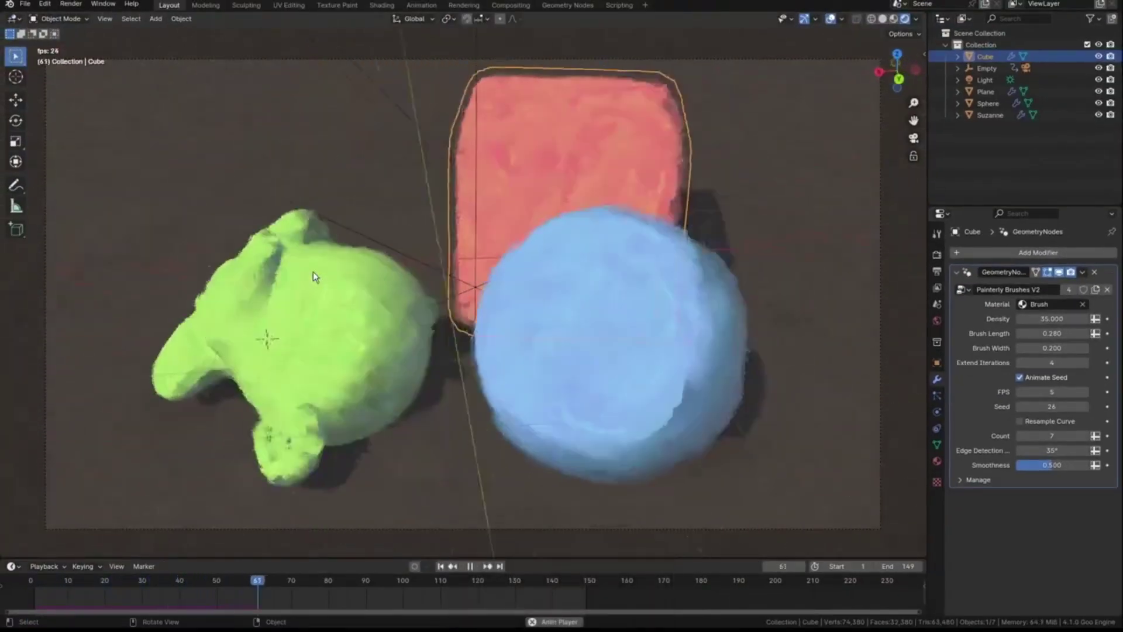
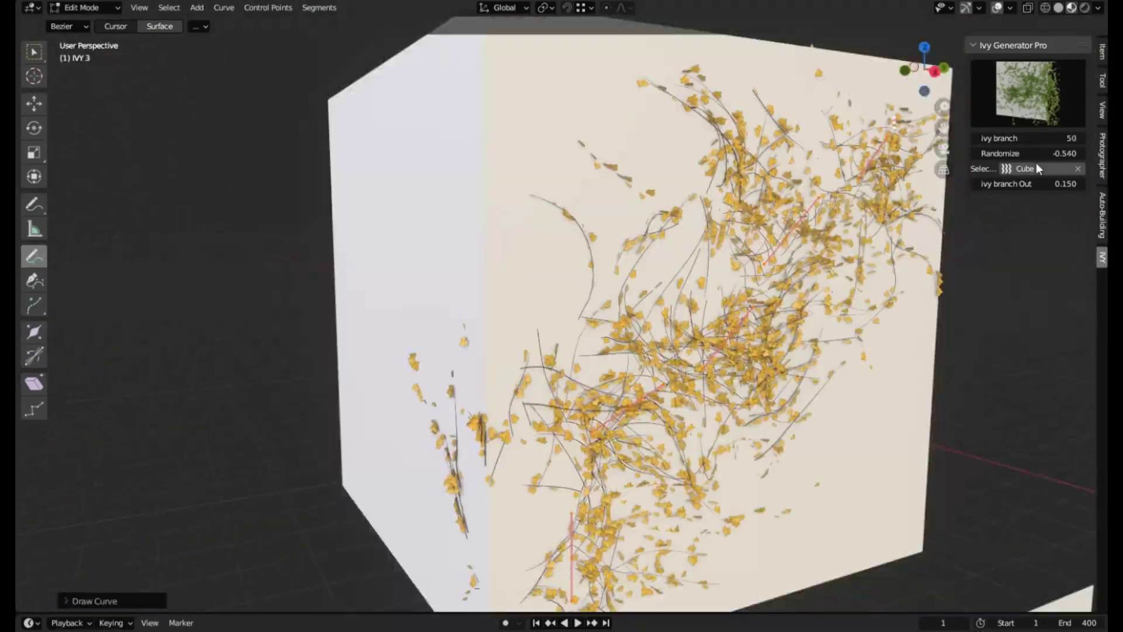
# Change the Ivy branch and Randomize values so the brown ivy regrows sparser.
pyautogui.moveTo(1035, 153); pyautogui.dragTo(1080, 153)
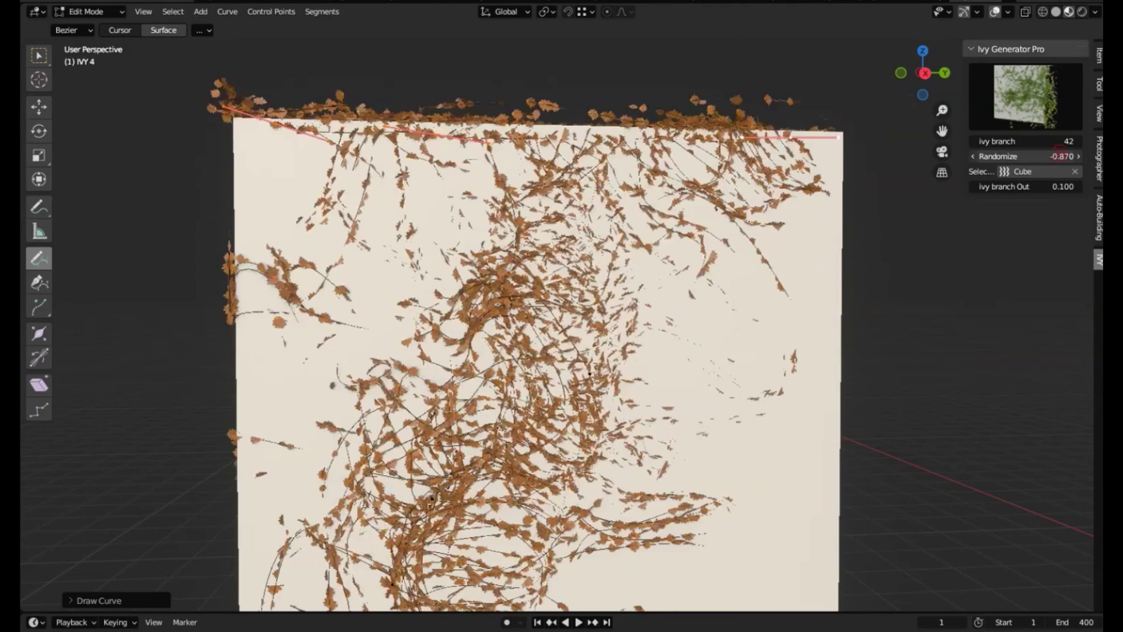
# Draw two ivy strokes on the cube's sides and raise Randomize for wilder growth.
pyautogui.moveTo(590, 372); pyautogui.dragTo(531, 261, button='middle')
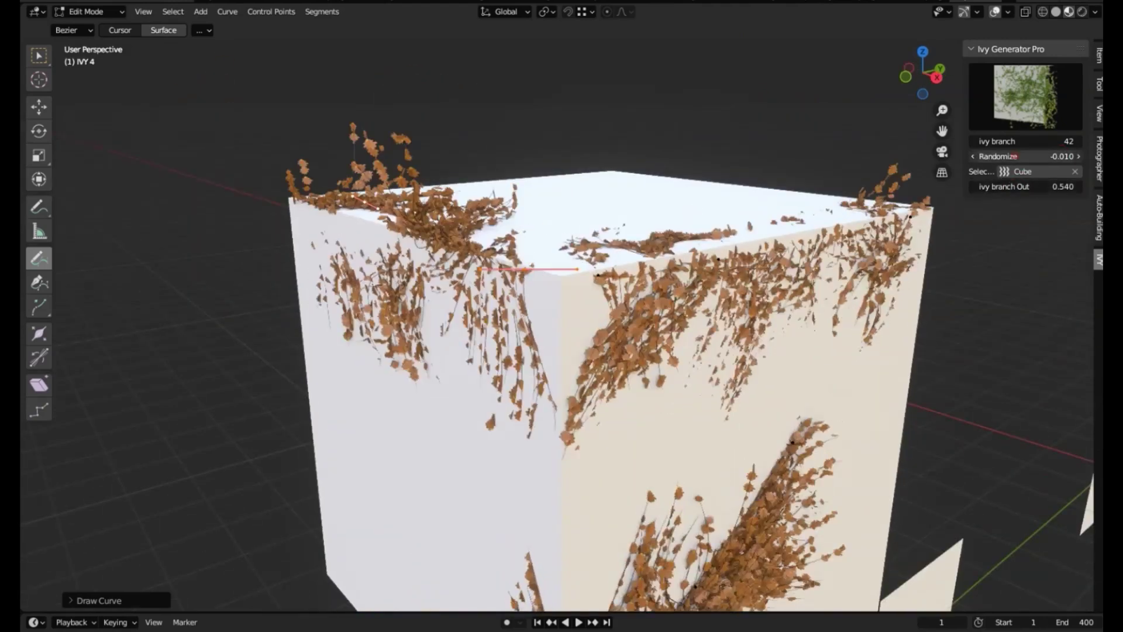
pyautogui.moveTo(702, 453); pyautogui.dragTo(332, 218, button='middle')
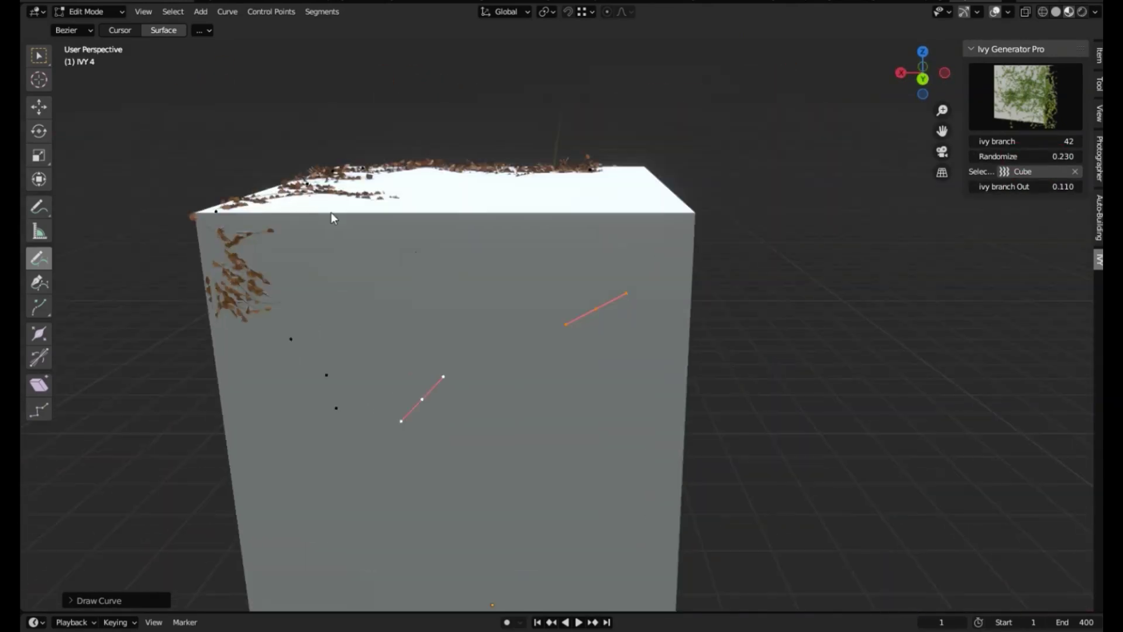
pyautogui.moveTo(602, 259); pyautogui.dragTo(659, 118, button='middle')
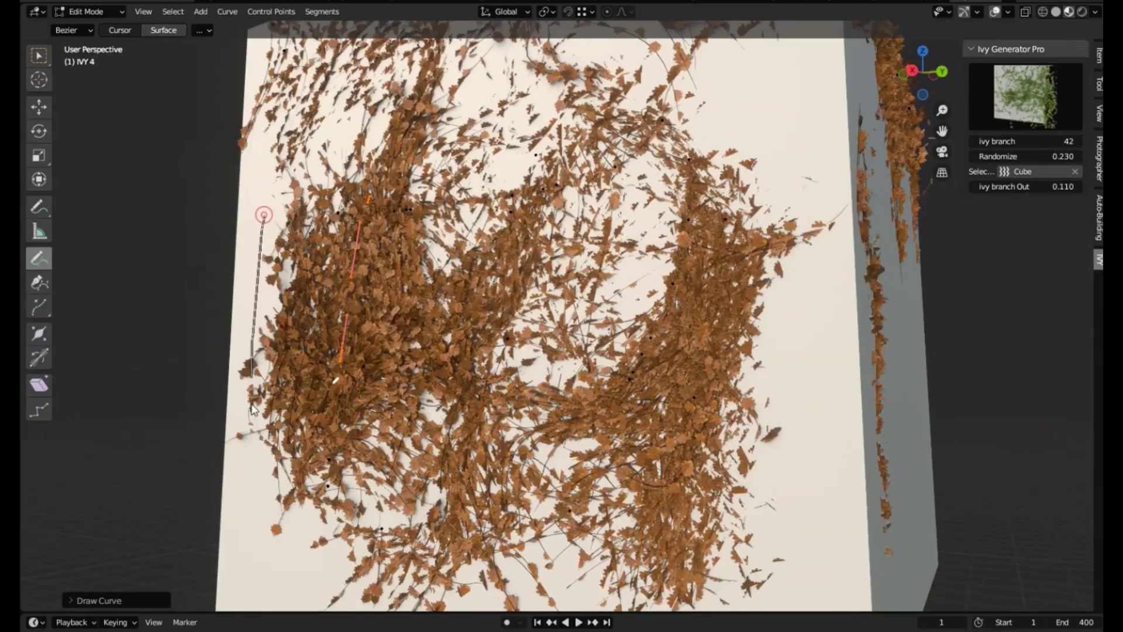
pyautogui.moveTo(261, 213); pyautogui.dragTo(251, 399)
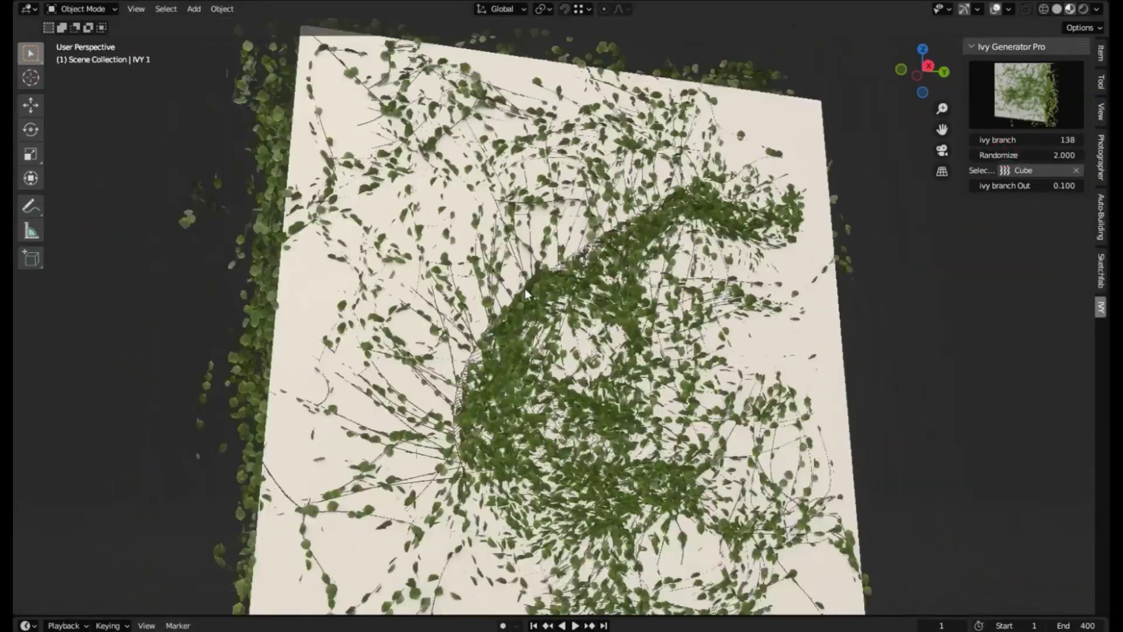
pyautogui.moveTo(1002, 155)
pyautogui.mouseDown()
pyautogui.moveTo(1040, 158)
pyautogui.moveTo(1017, 157)
pyautogui.moveTo(1039, 185)
pyautogui.moveTo(1009, 185)
pyautogui.mouseUp()
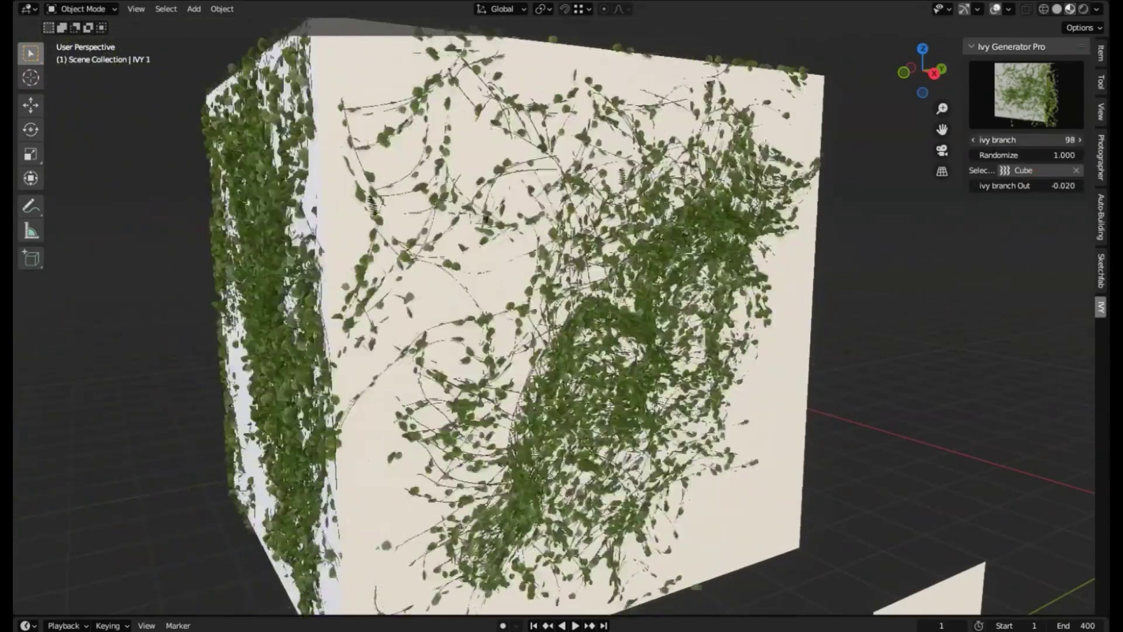